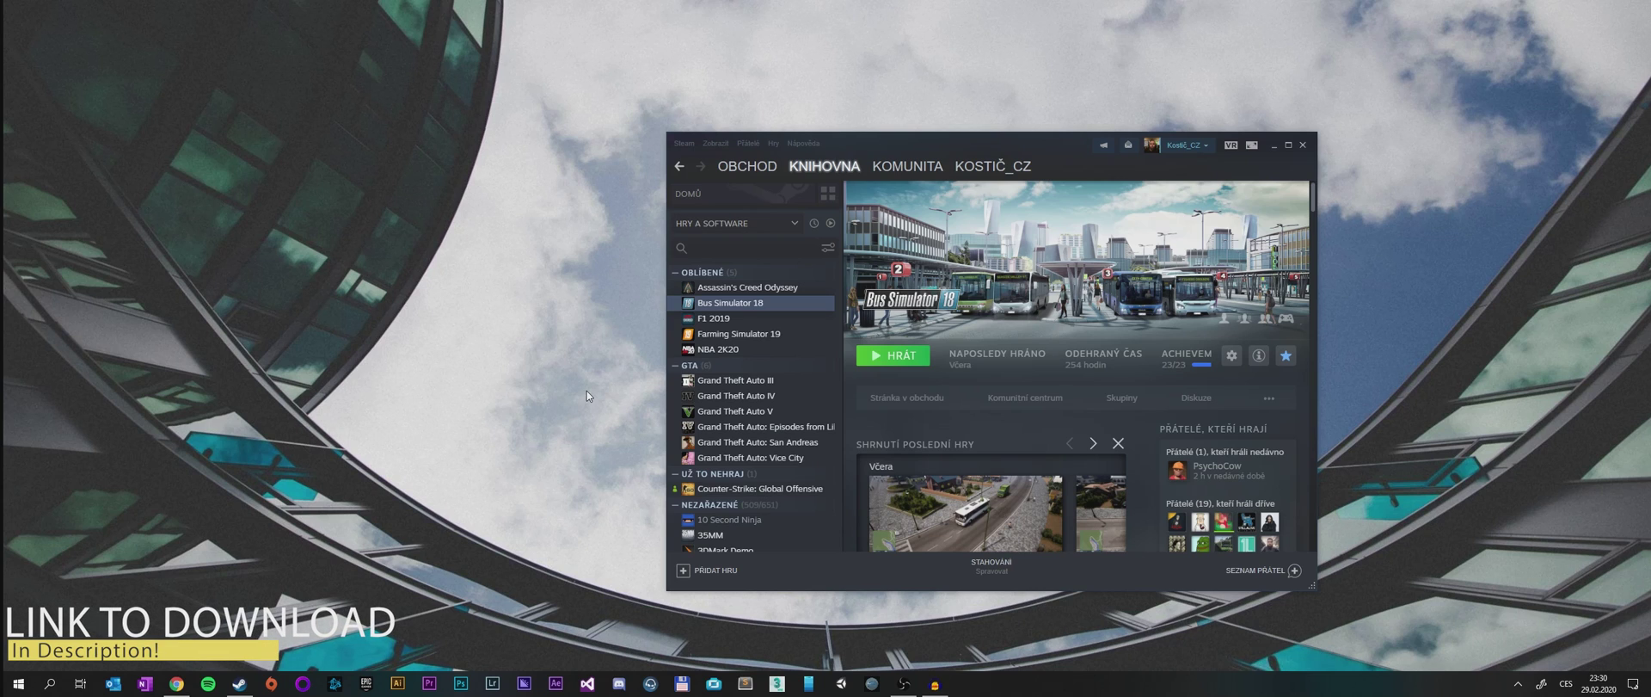
Switch to Chrome and download opentrack-2.3.11-win32-setup.exe from the opentrack 2.3.11 release assets on GitHub.
{"action": "left_click", "coordinate": [173, 681]}
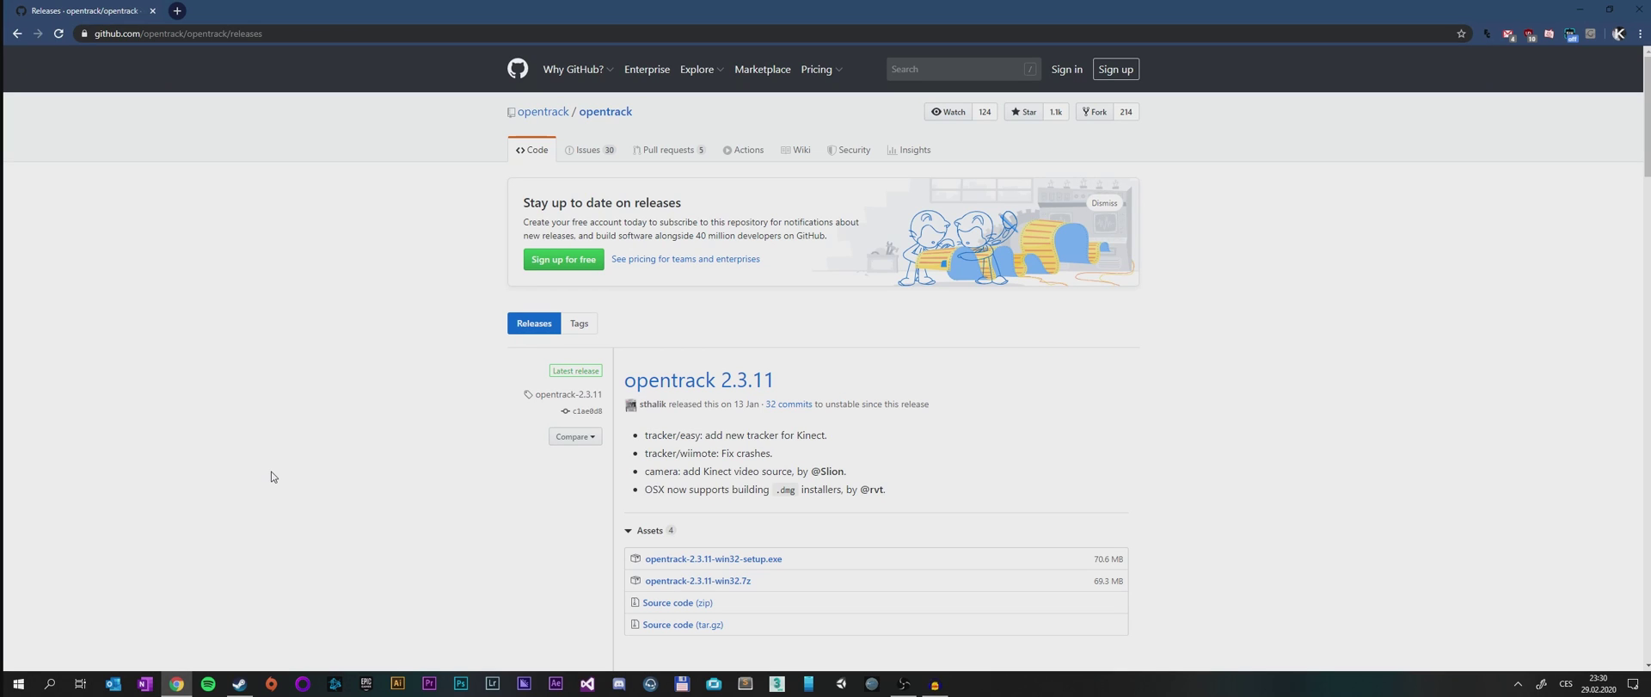
{"action": "scroll", "coordinate": [311, 422], "scroll_direction": "down", "scroll_amount": 1}
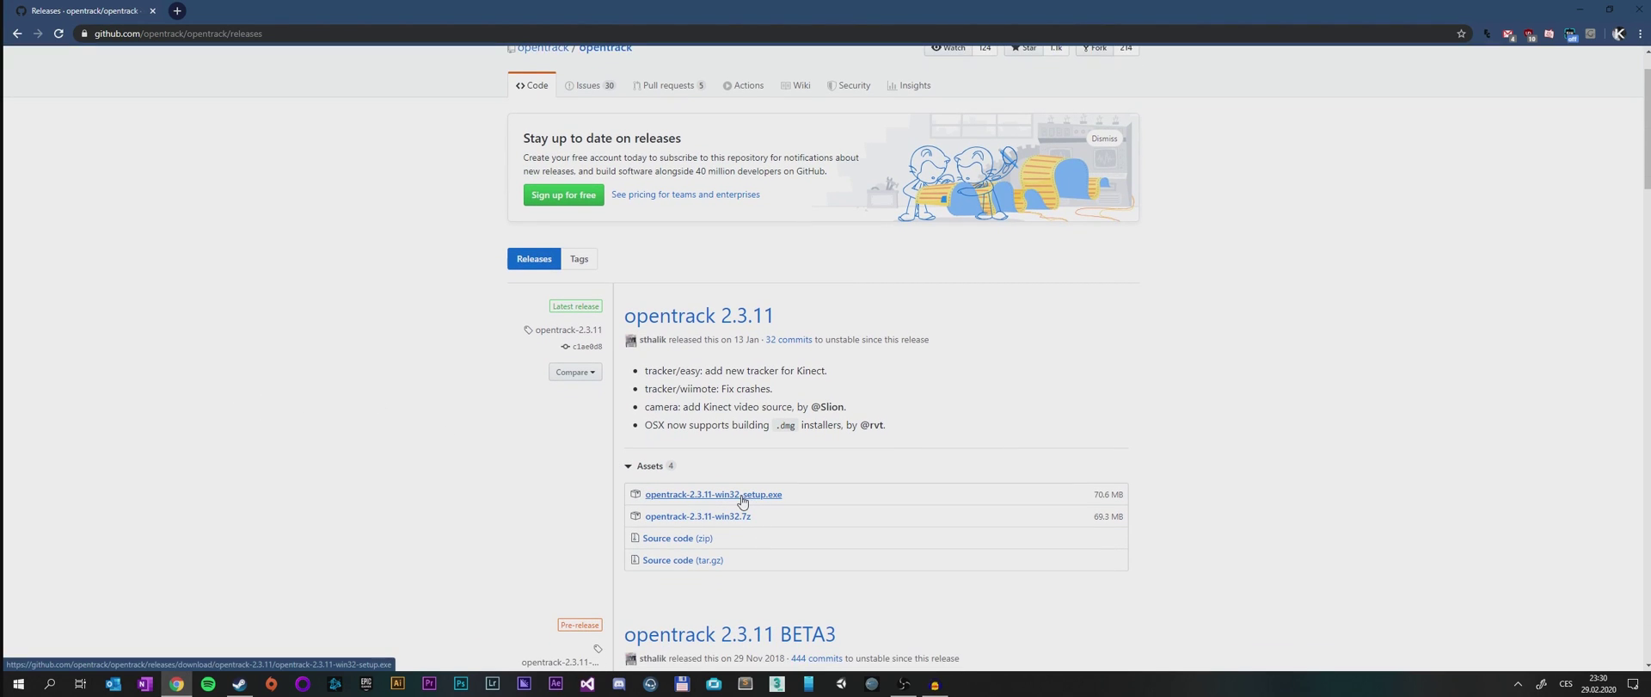
{"action": "left_click", "coordinate": [776, 496]}
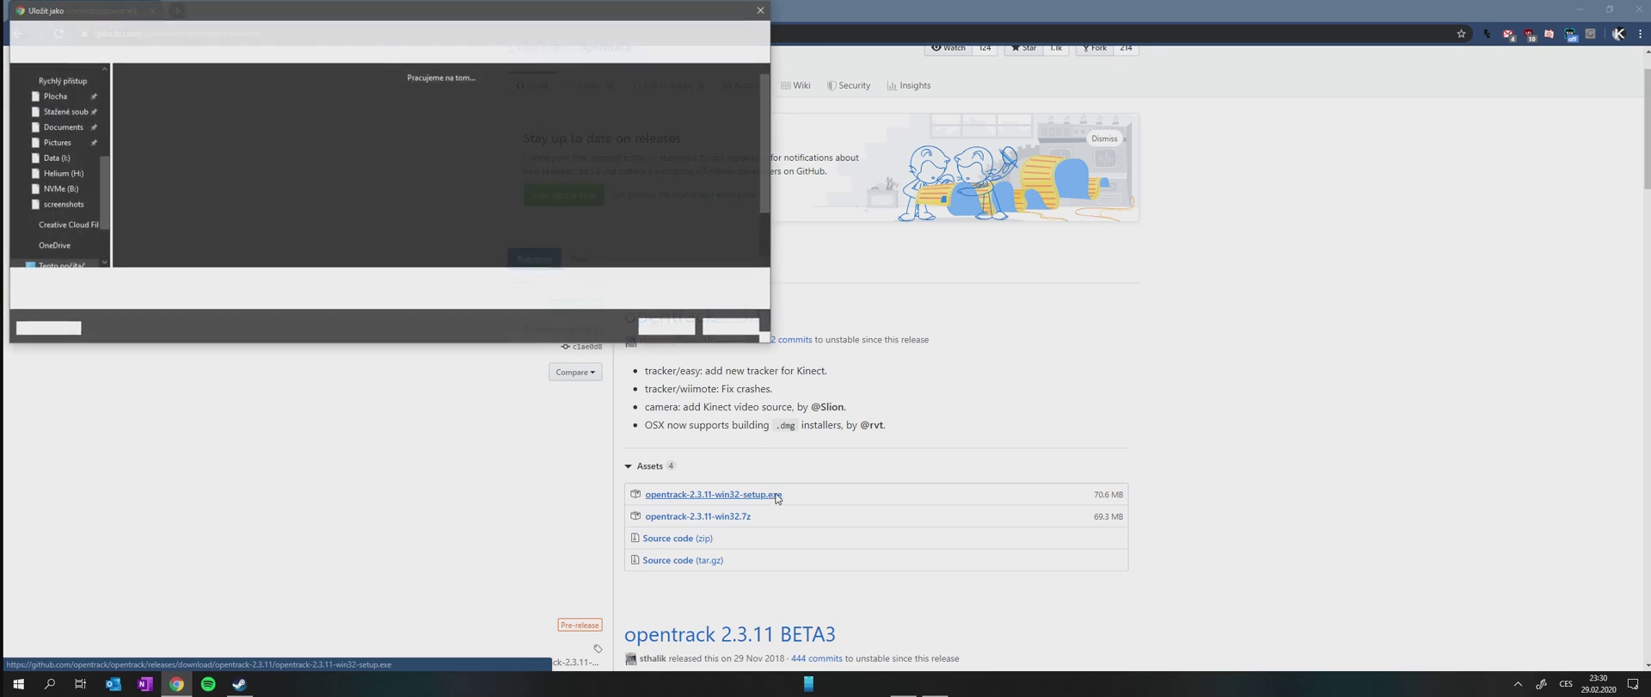
{"action": "left_click", "coordinate": [658, 326]}
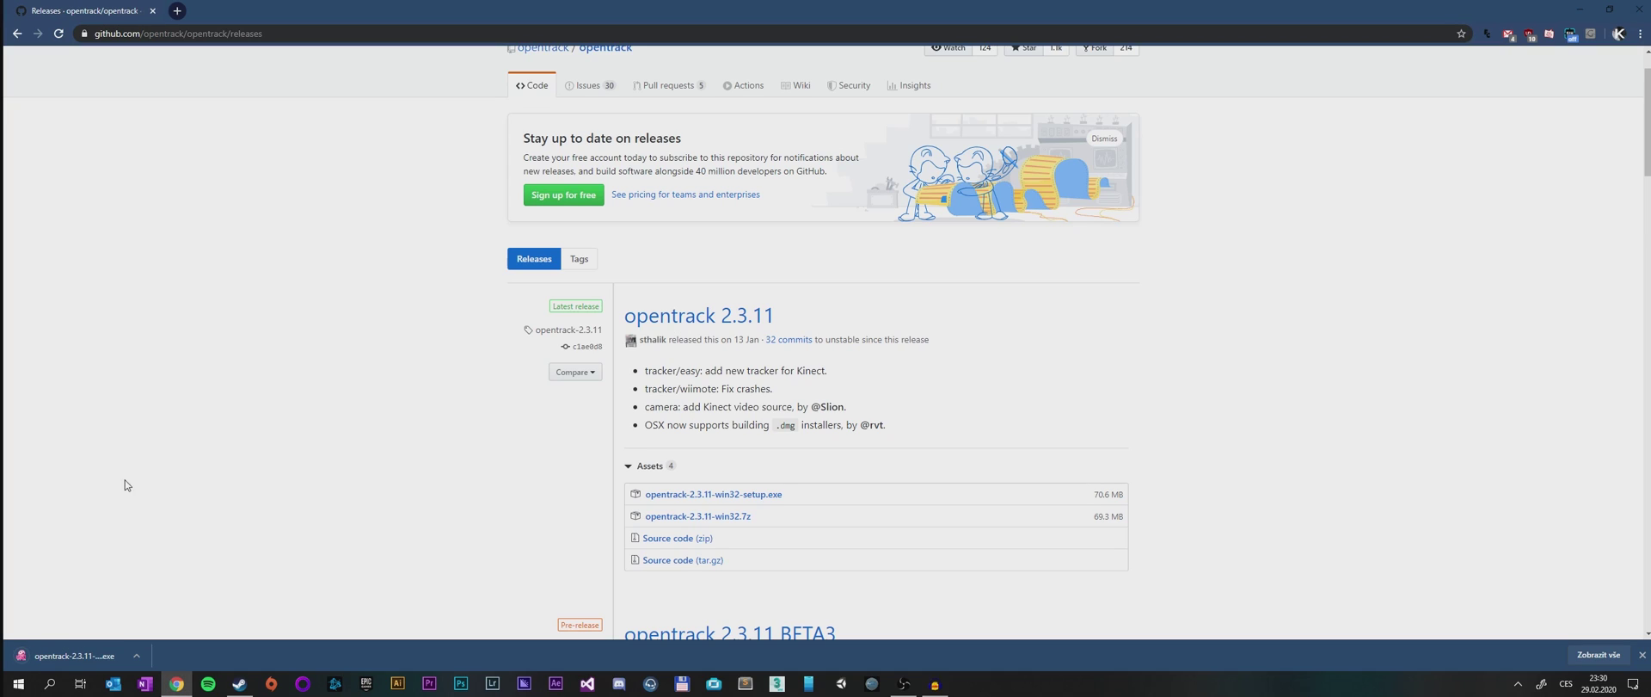
Run the downloaded opentrack installer with a desktop shortcut and launch opentrack when setup finishes.
{"action": "left_click", "coordinate": [72, 652]}
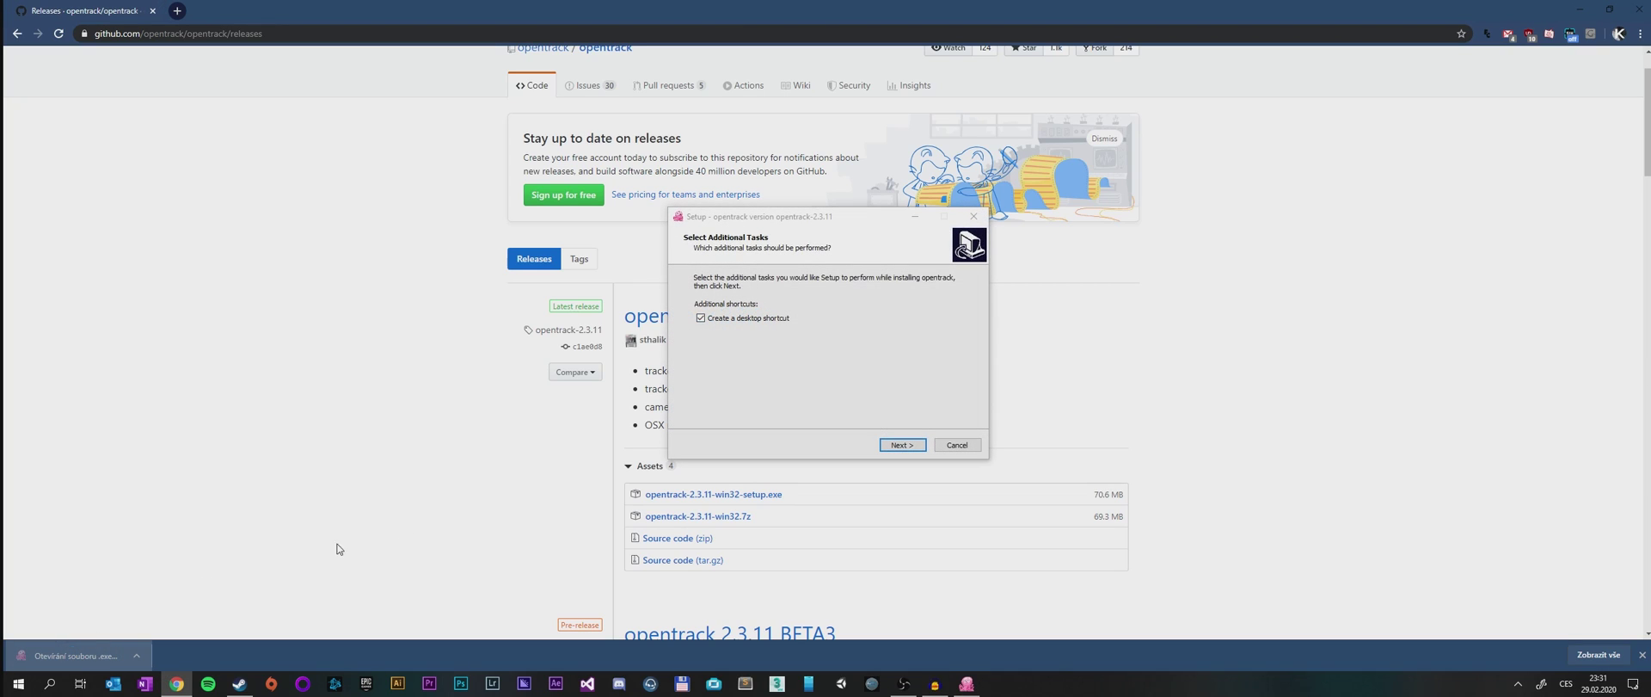
{"action": "left_click", "coordinate": [903, 444]}
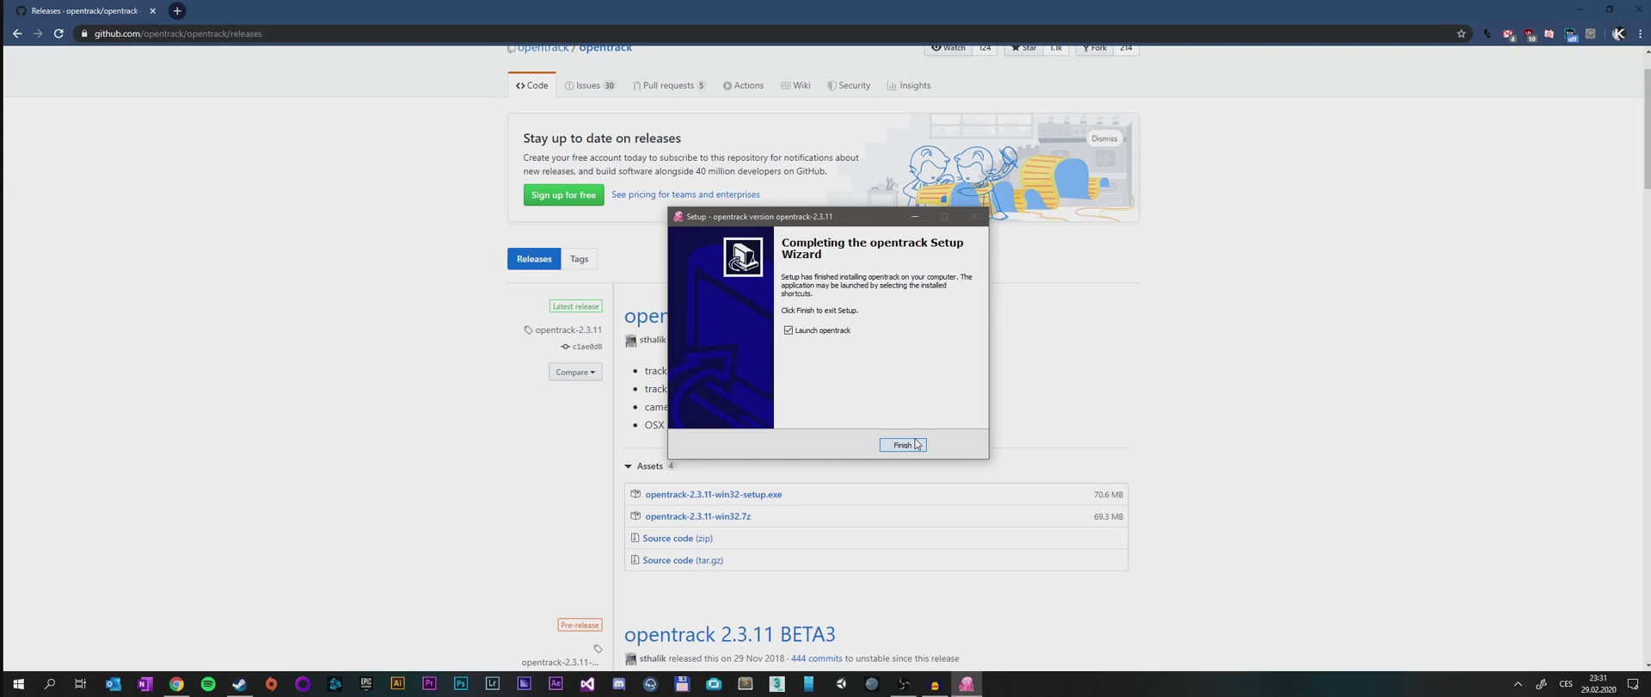
{"action": "left_click", "coordinate": [917, 443]}
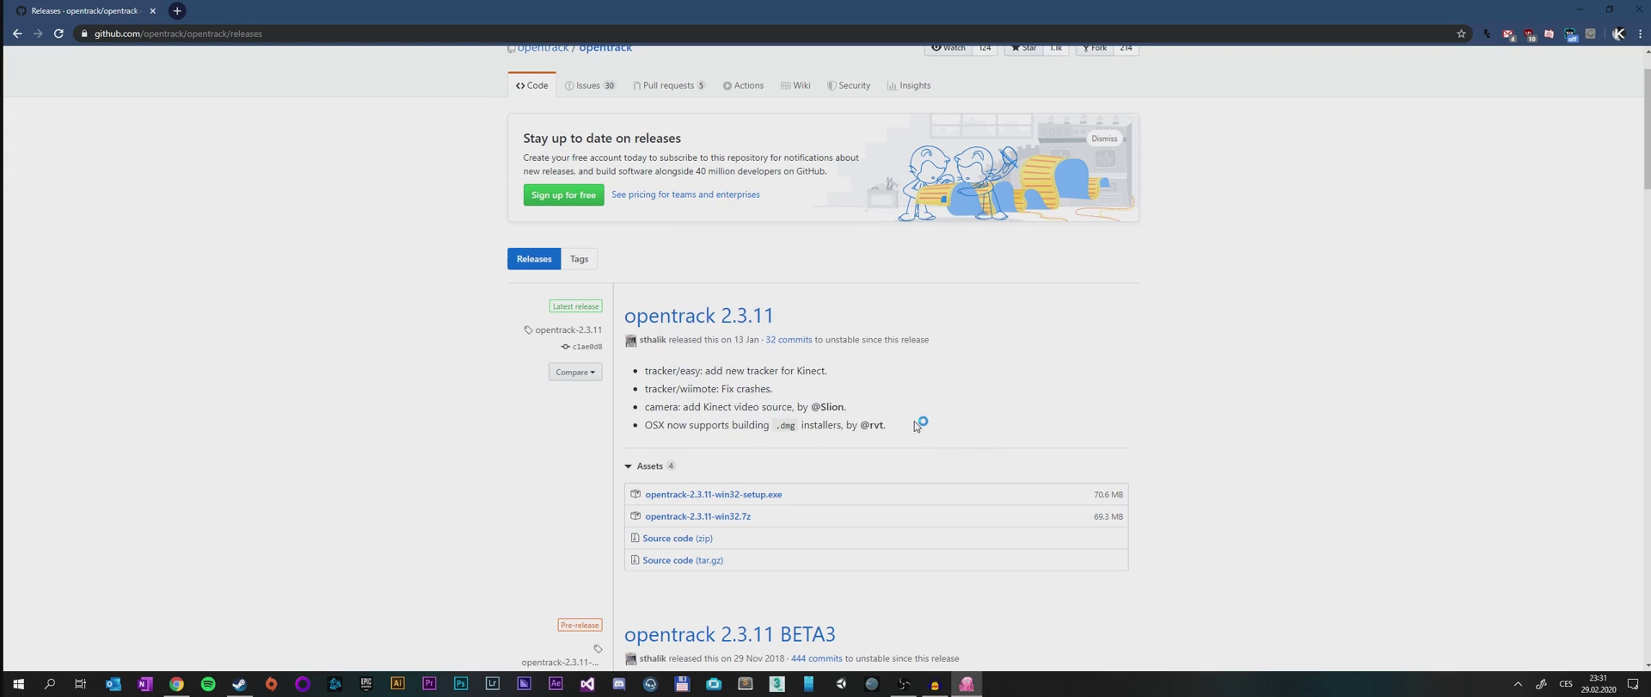
Minimize the browser and Steam windows and reposition the opentrack window on the cleared desktop.
{"action": "left_click", "coordinate": [1580, 9]}
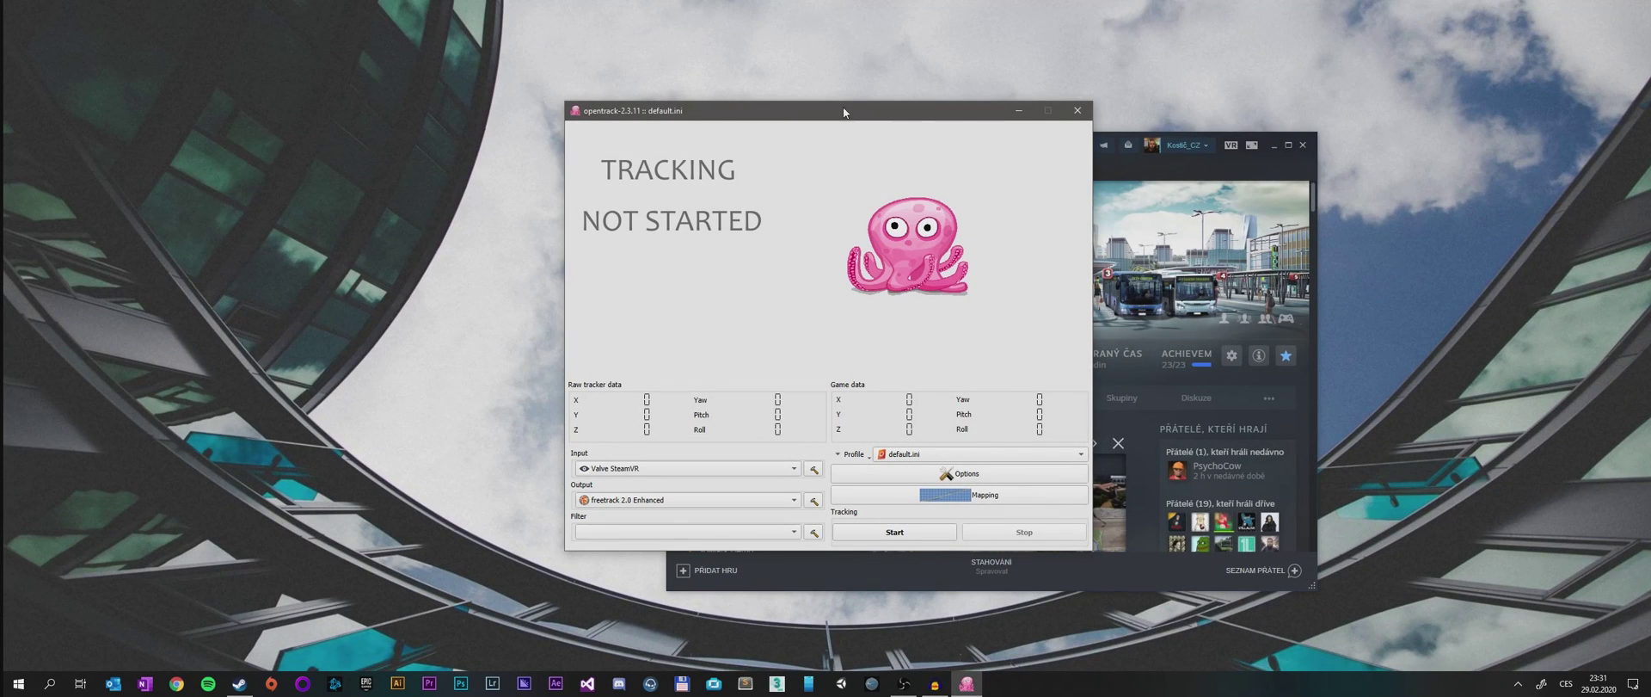
{"action": "left_click", "coordinate": [1275, 146]}
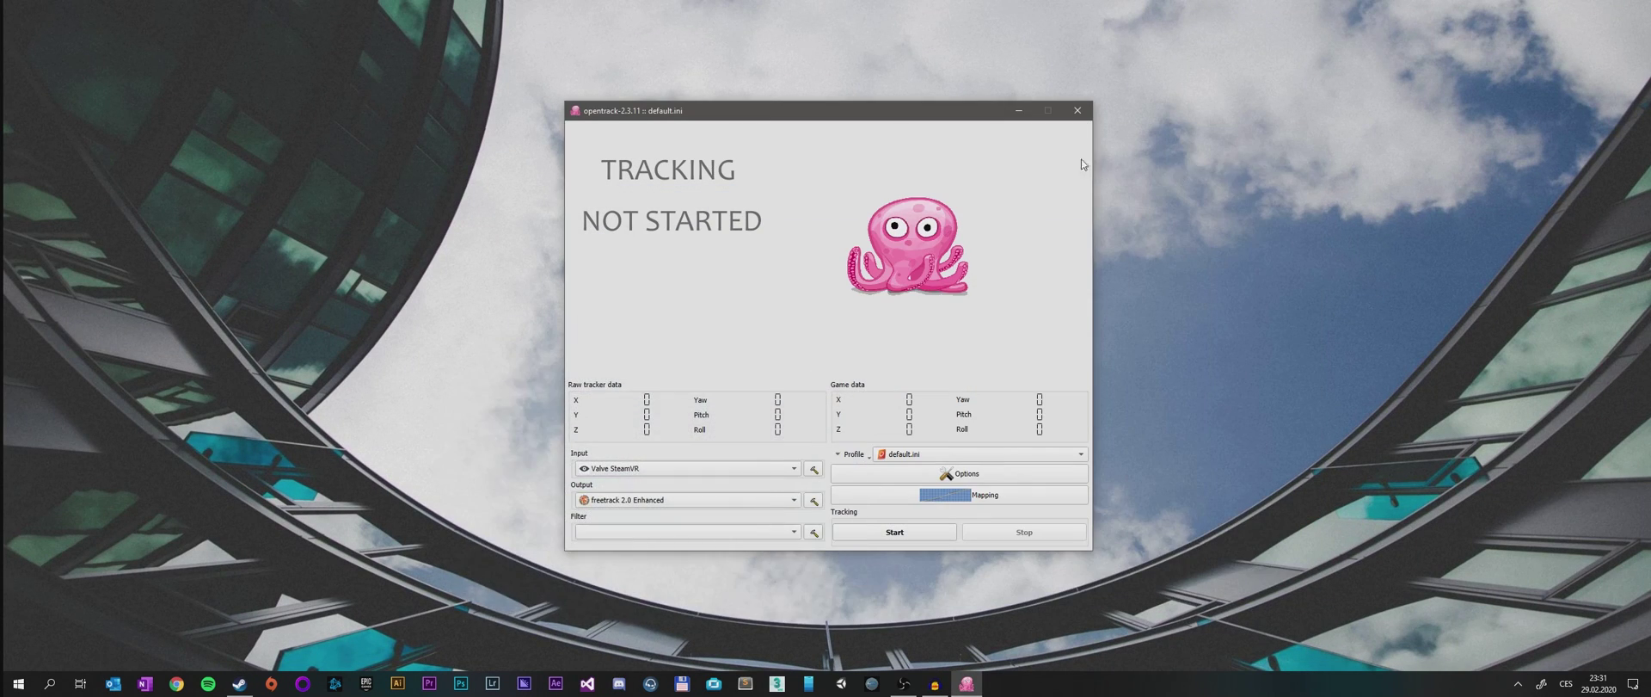
{"action": "left_click_drag", "start_coordinate": [852, 123], "coordinate": [869, 117]}
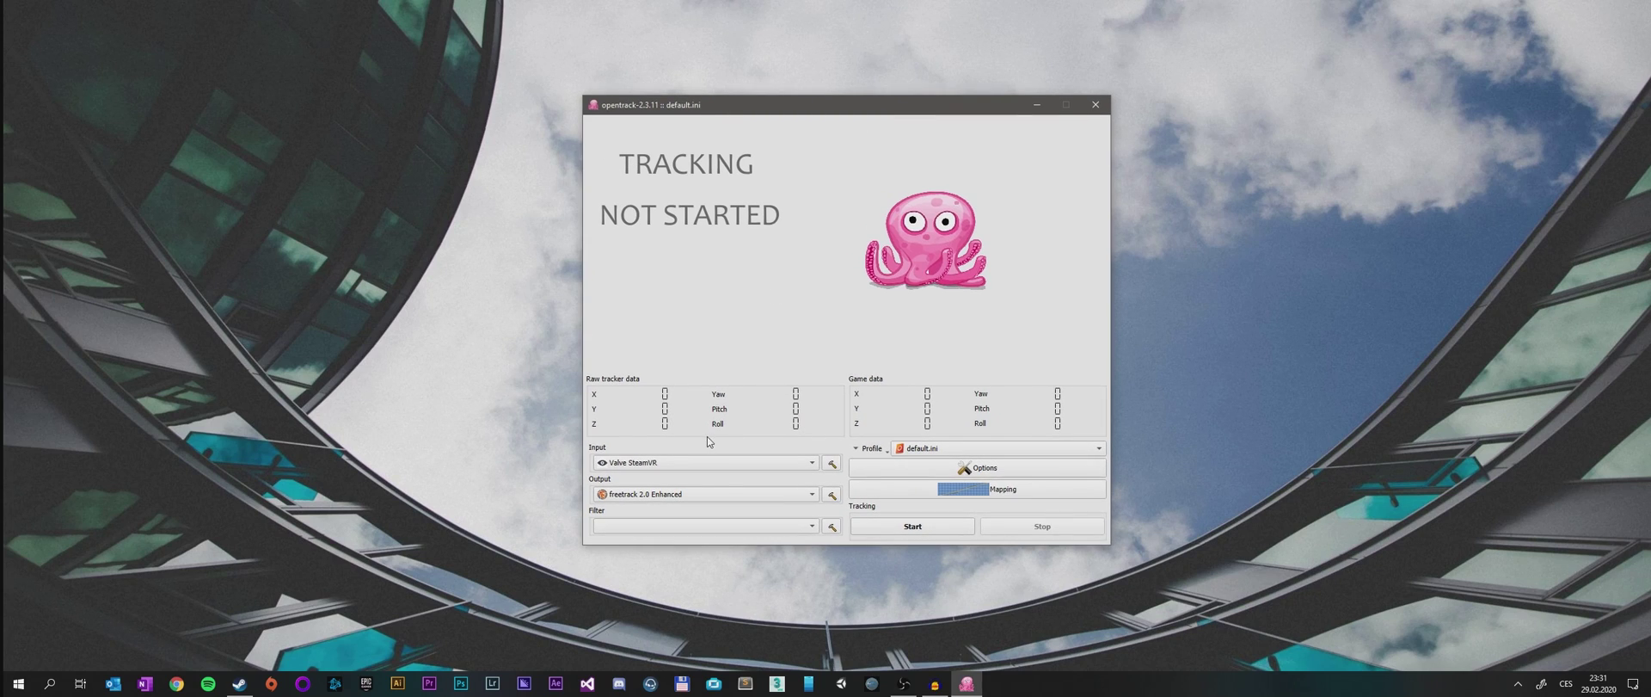
Set the tracking input to Valve SteamVR and the output to freetrack 2.0 Enhanced.
{"action": "left_click", "coordinate": [686, 465]}
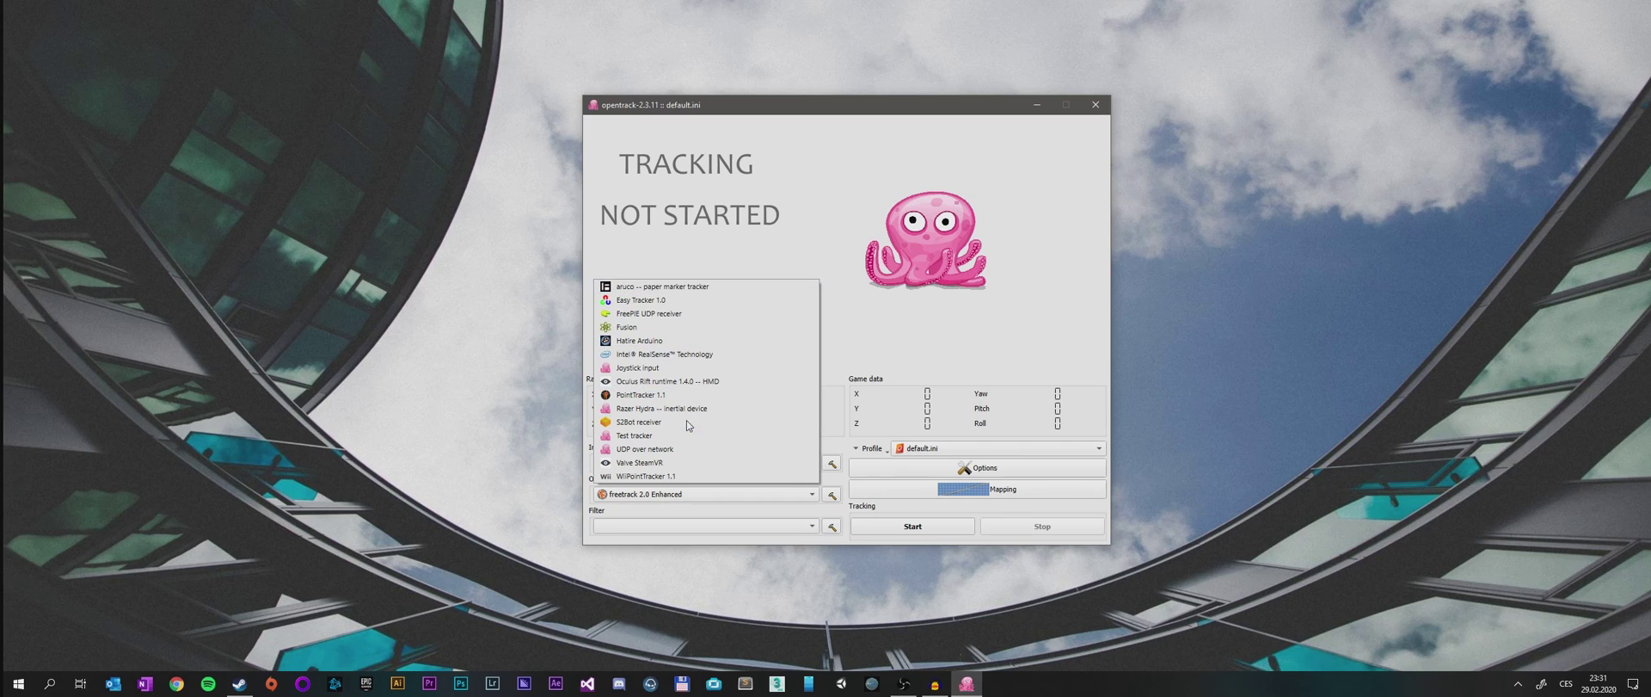
{"action": "left_click", "coordinate": [676, 463]}
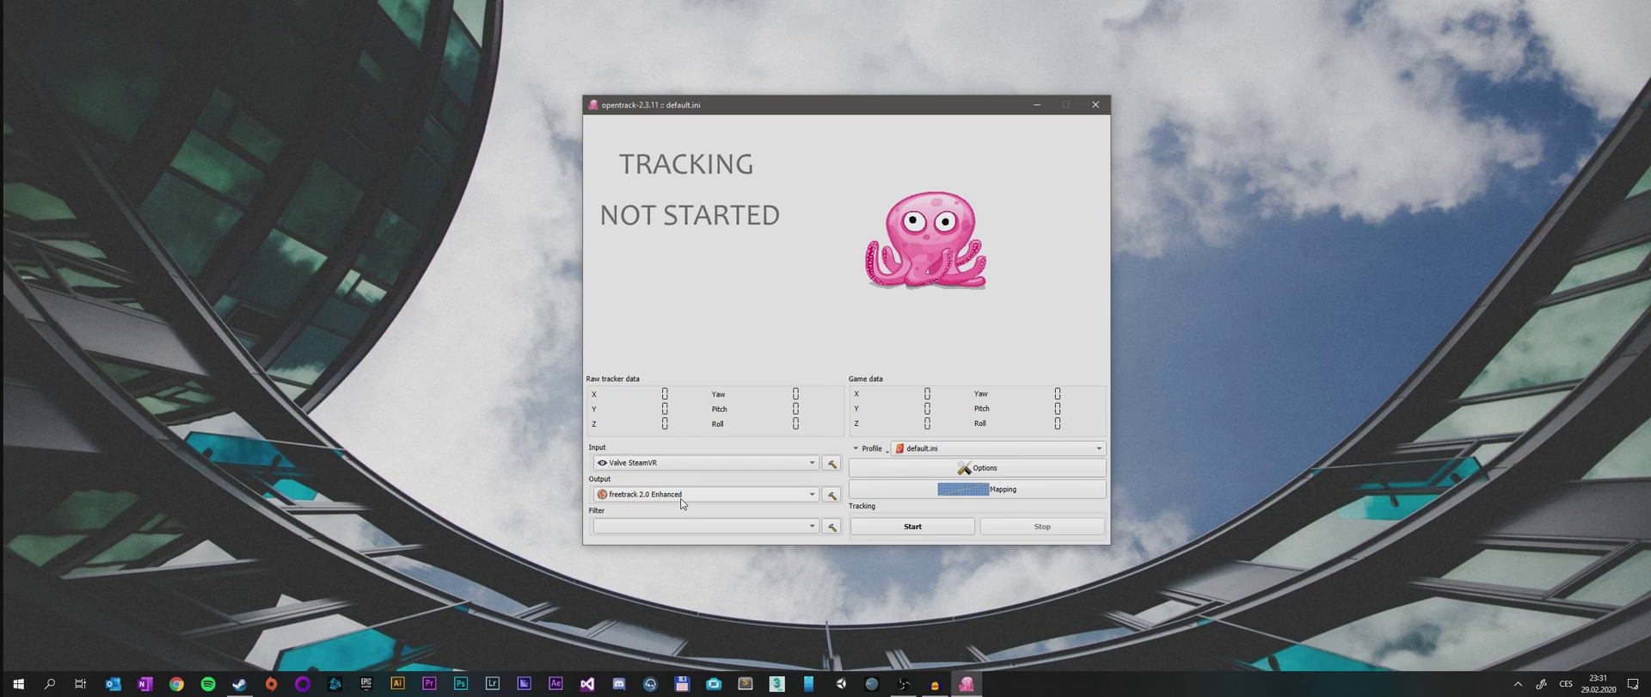
{"action": "left_click", "coordinate": [681, 497]}
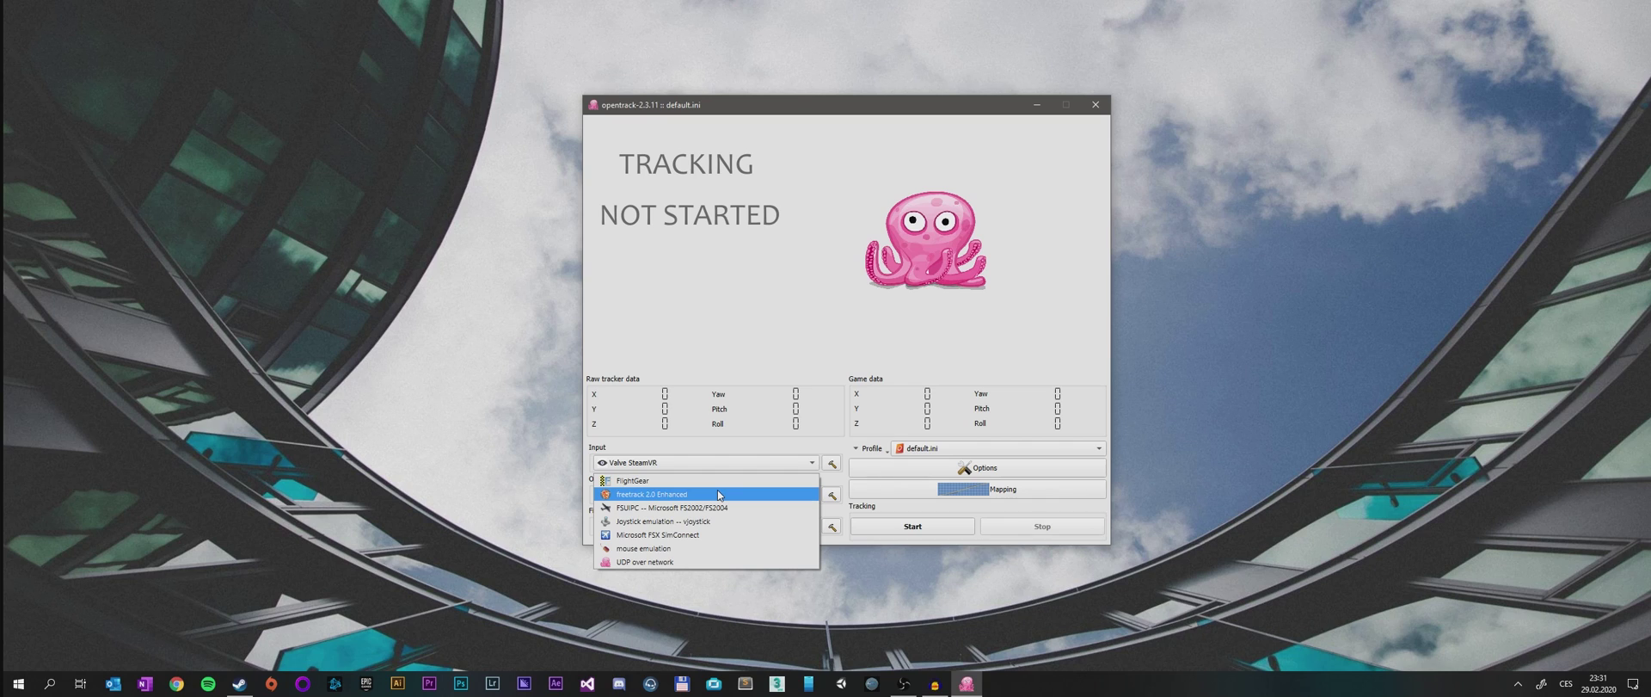
{"action": "left_click", "coordinate": [718, 494]}
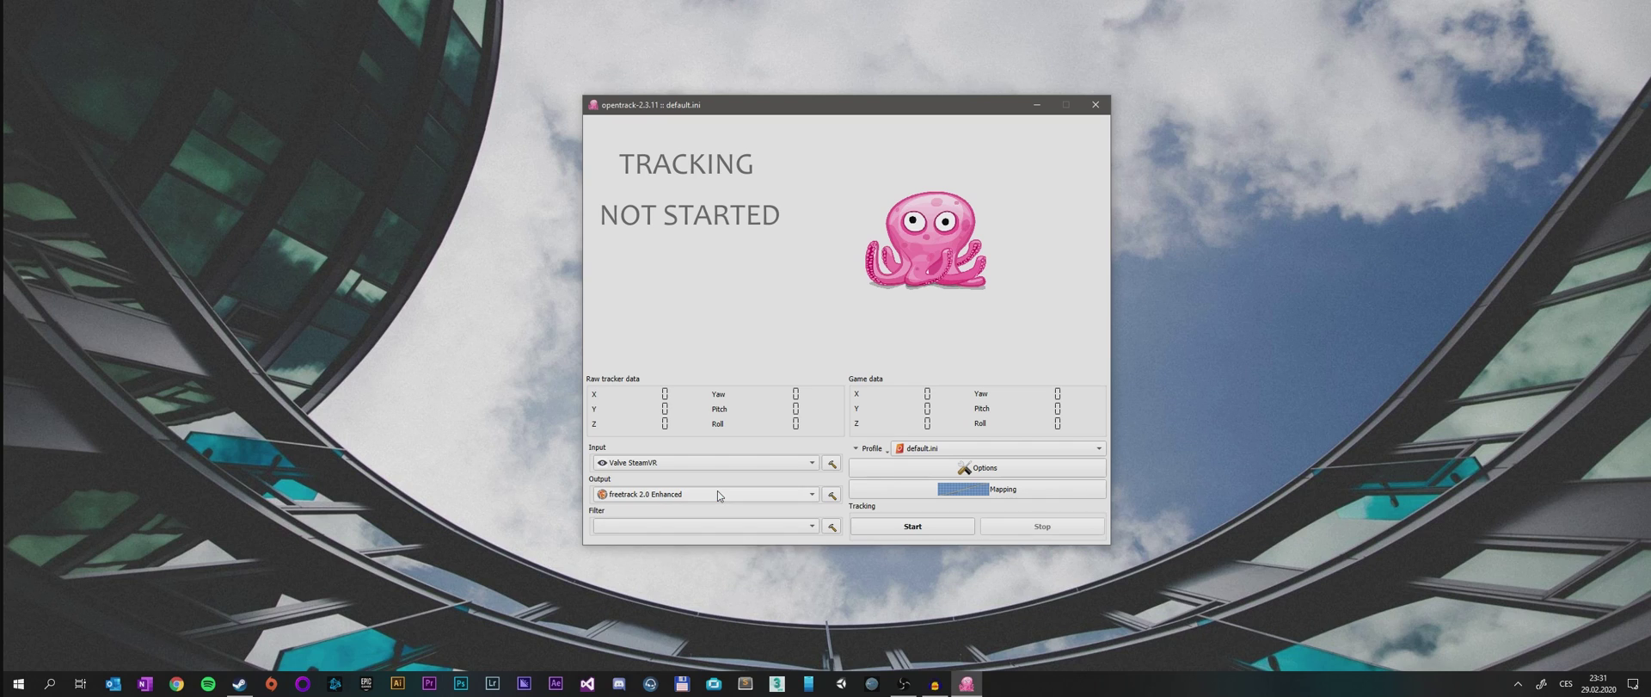
Review opentrack's shortcut, output and game detection options, and close the options without changing anything.
{"action": "left_click", "coordinate": [892, 473]}
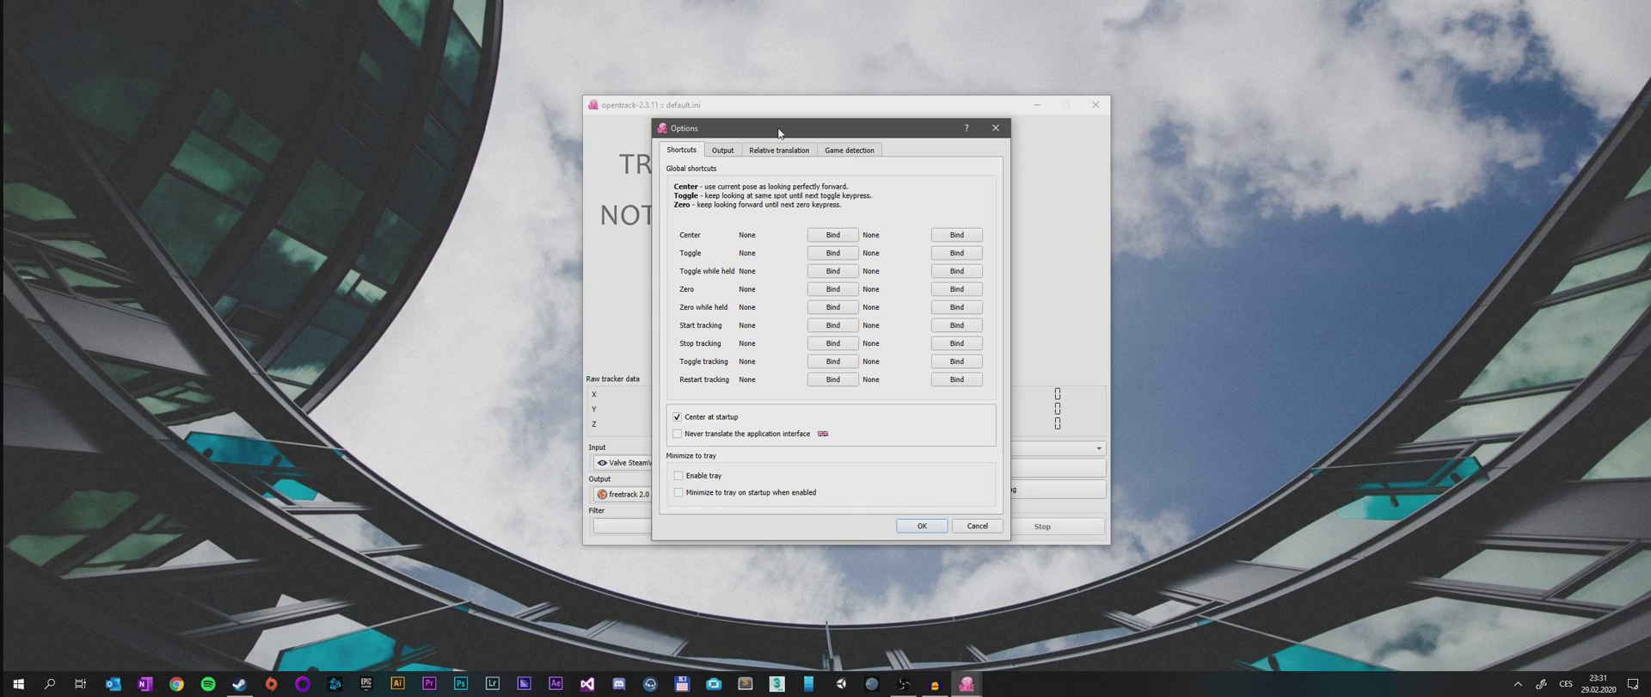
{"action": "left_click_drag", "start_coordinate": [778, 133], "coordinate": [1301, 148]}
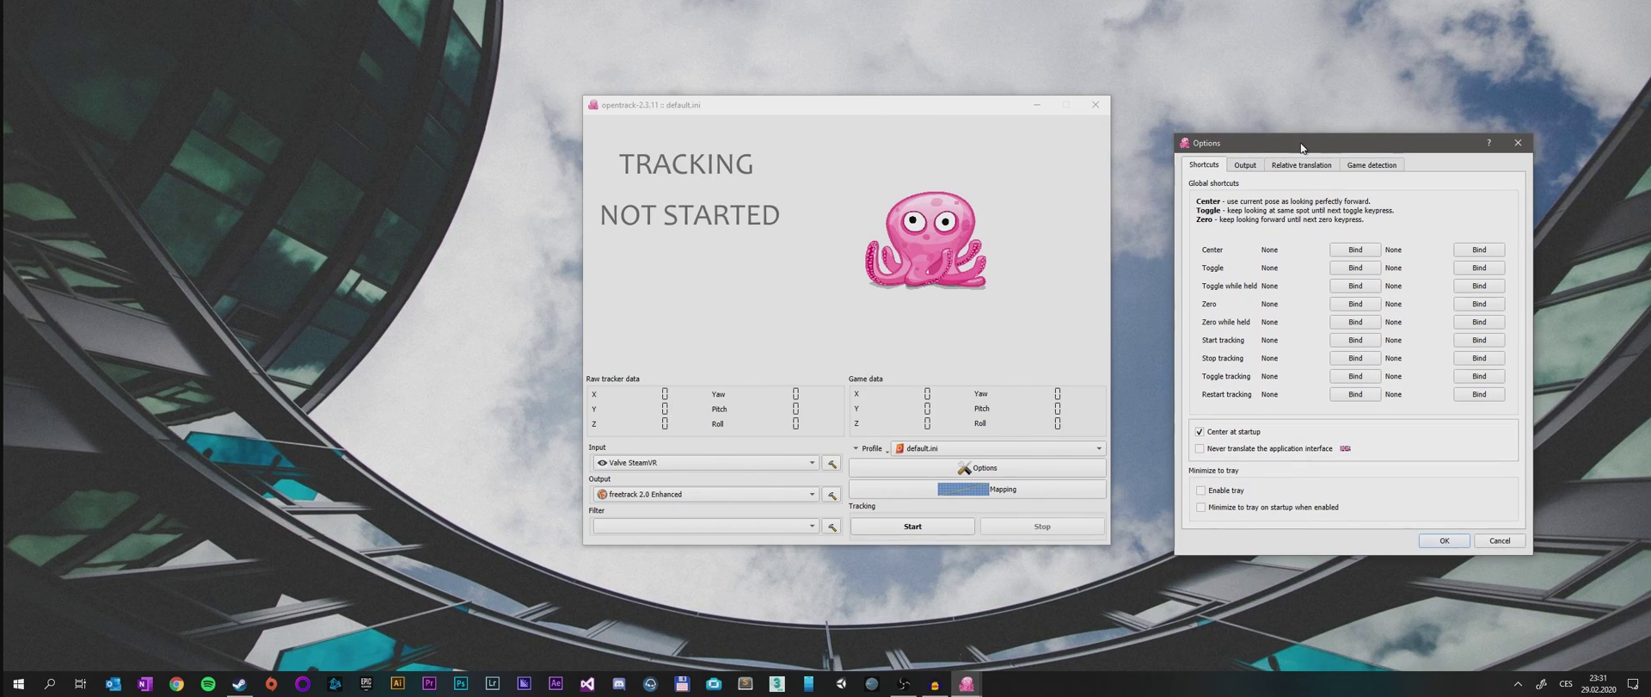
{"action": "left_click", "coordinate": [1245, 167]}
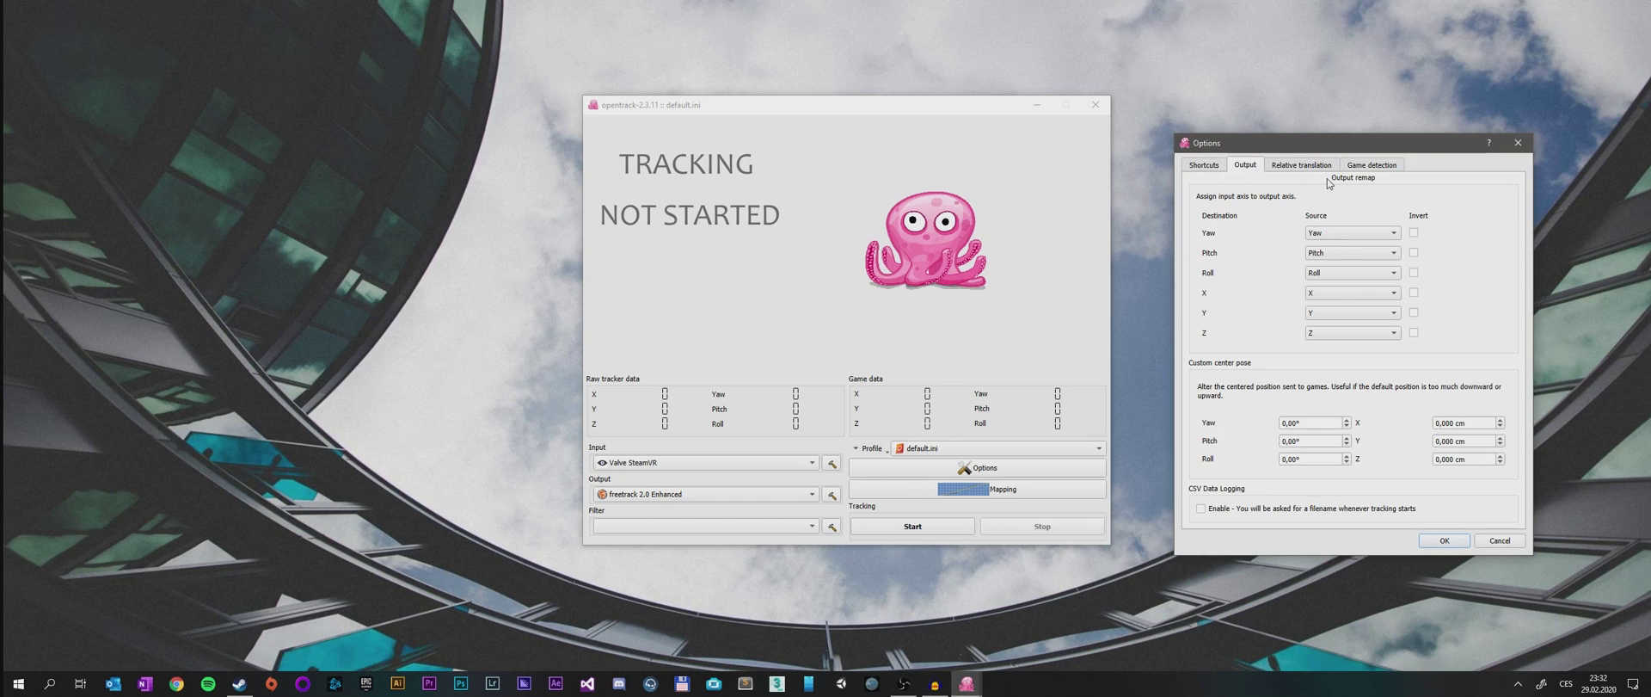
{"action": "left_click", "coordinate": [1397, 166]}
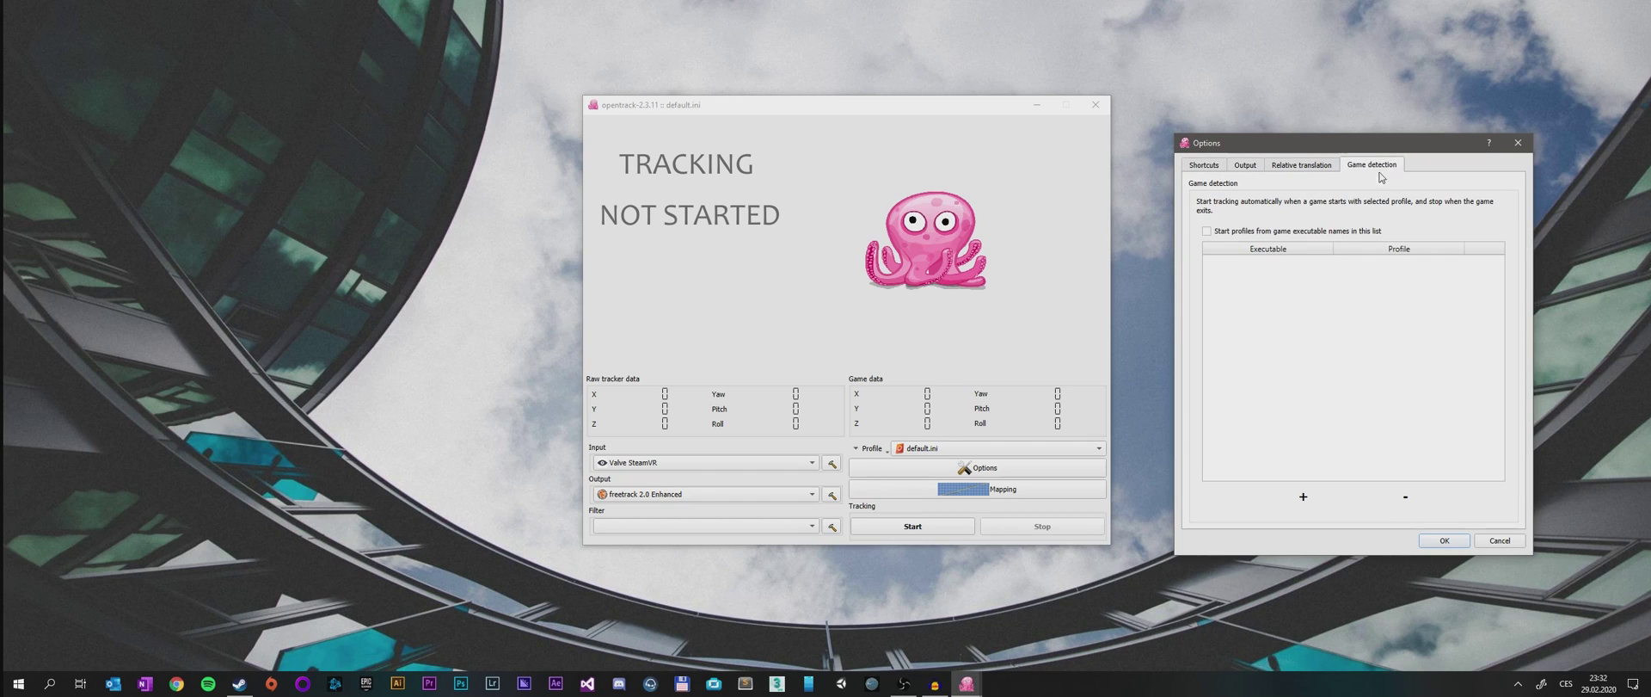
{"action": "left_click", "coordinate": [1521, 146]}
Open the mapping properties and arrange them beside the main opentrack window.
{"action": "left_click", "coordinate": [990, 487]}
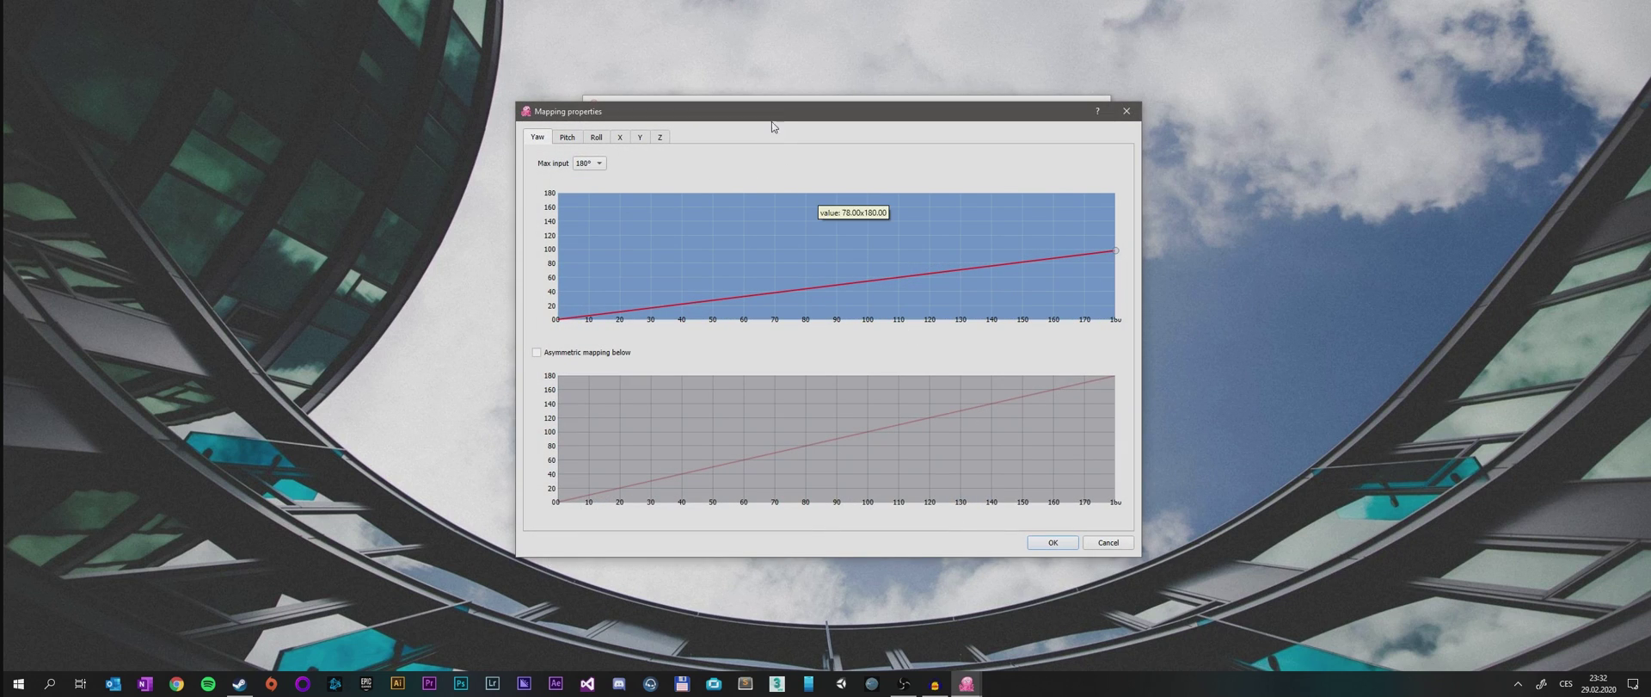
{"action": "left_click_drag", "start_coordinate": [771, 126], "coordinate": [1159, 172]}
{"action": "left_click_drag", "start_coordinate": [825, 120], "coordinate": [543, 131]}
{"action": "left_click", "coordinate": [1049, 161]}
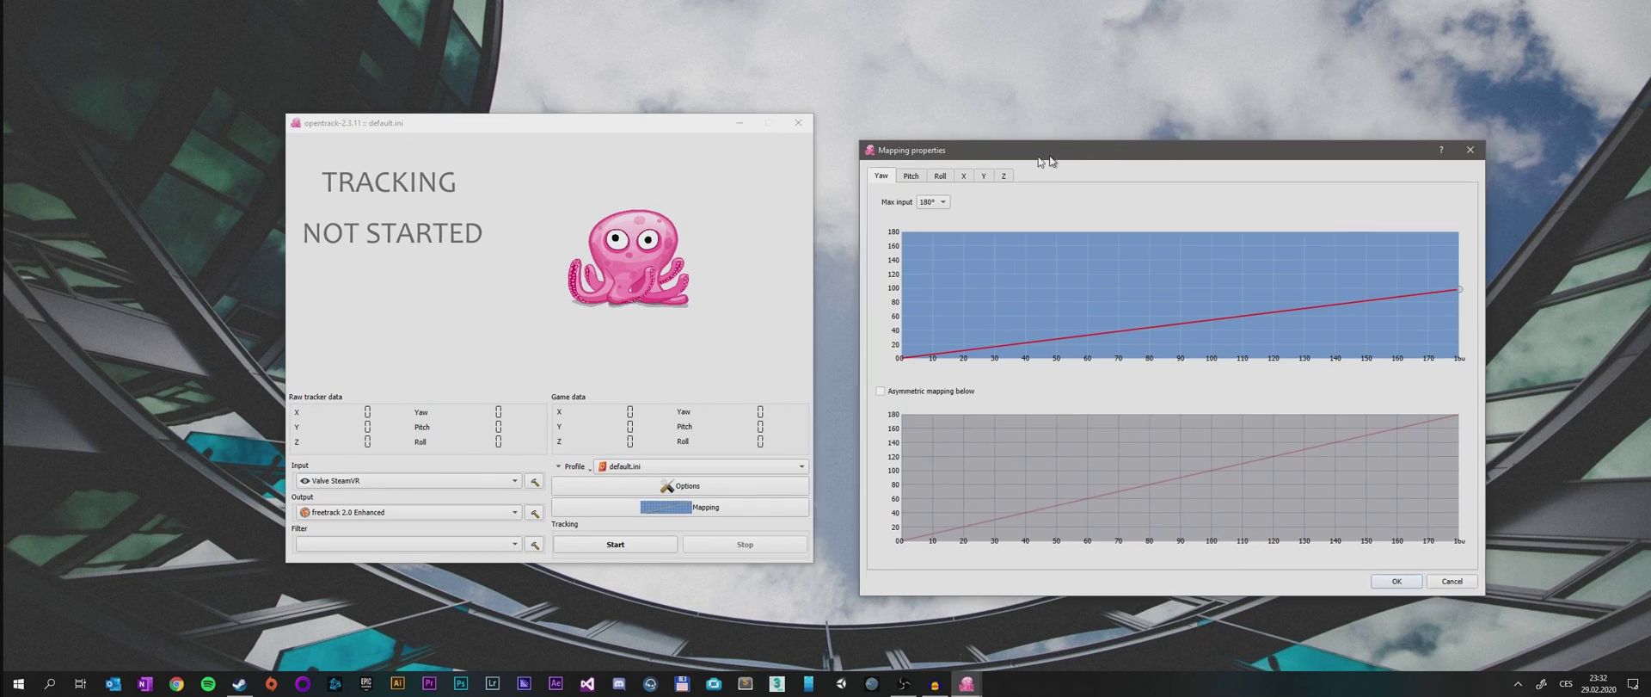
{"action": "left_click_drag", "start_coordinate": [1049, 161], "coordinate": [916, 157]}
Examine the mapping curves for pitch, roll, yaw, X, Y and Z, and accept the mapping properties.
{"action": "left_click", "coordinate": [779, 173]}
{"action": "left_click", "coordinate": [809, 172]}
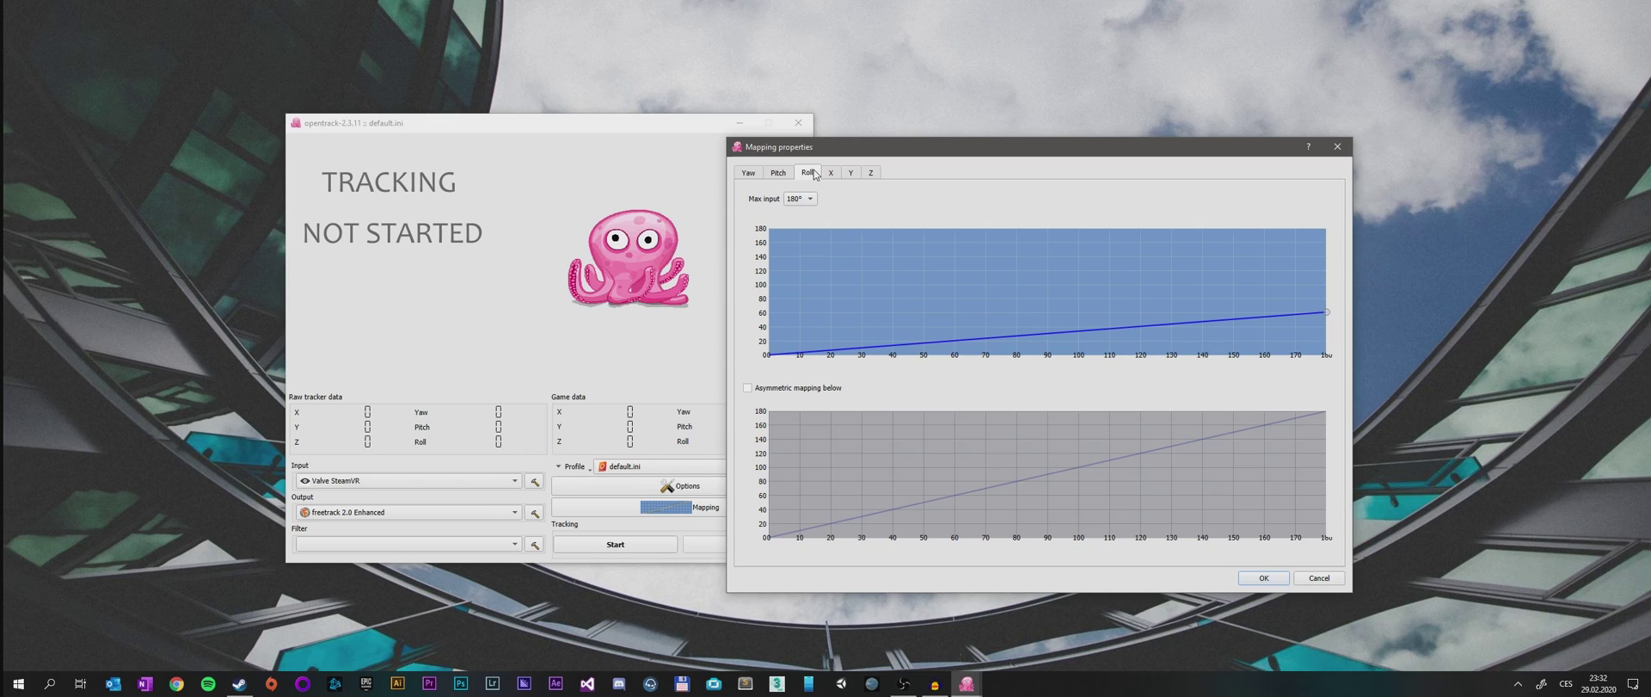
{"action": "left_click", "coordinate": [751, 174]}
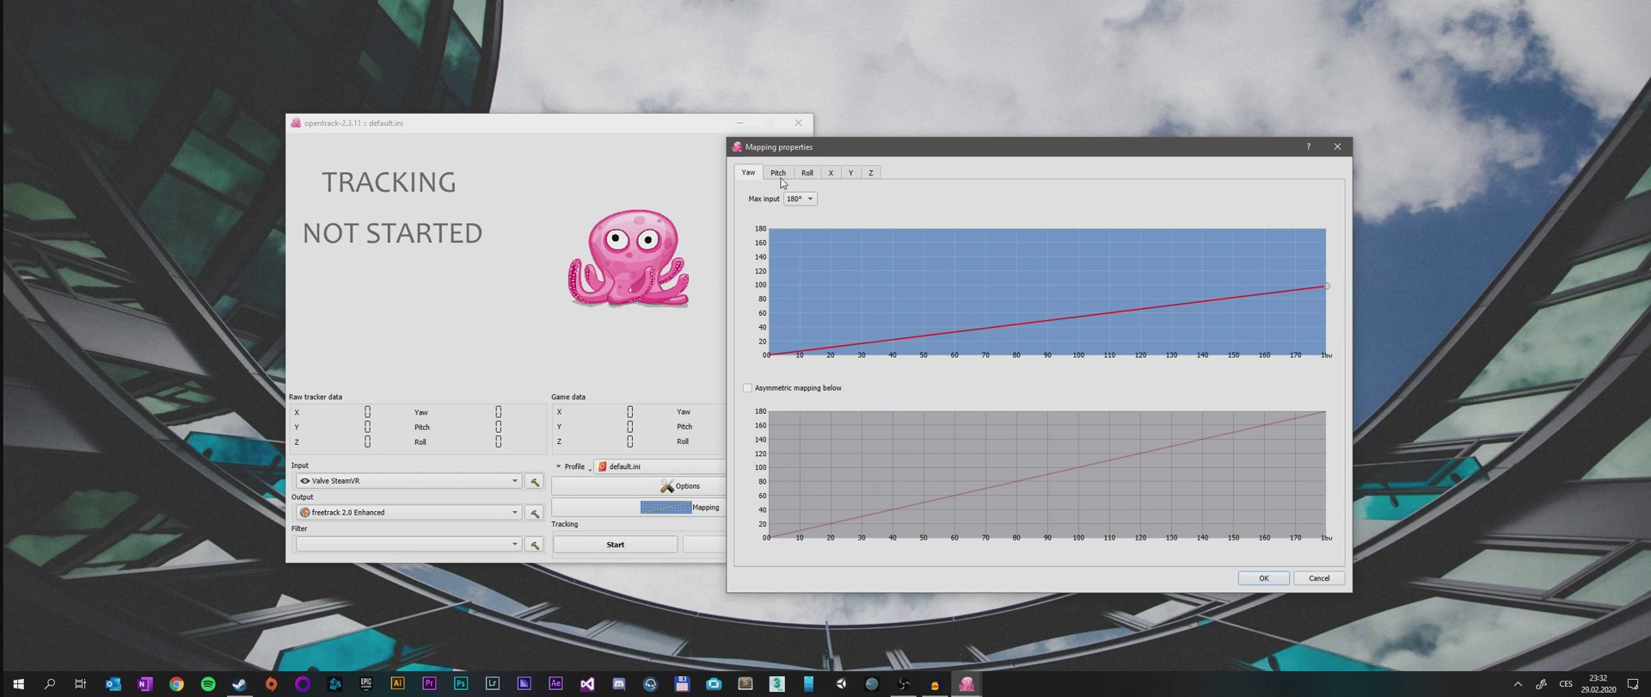
{"action": "left_click", "coordinate": [845, 174]}
{"action": "left_click", "coordinate": [839, 176]}
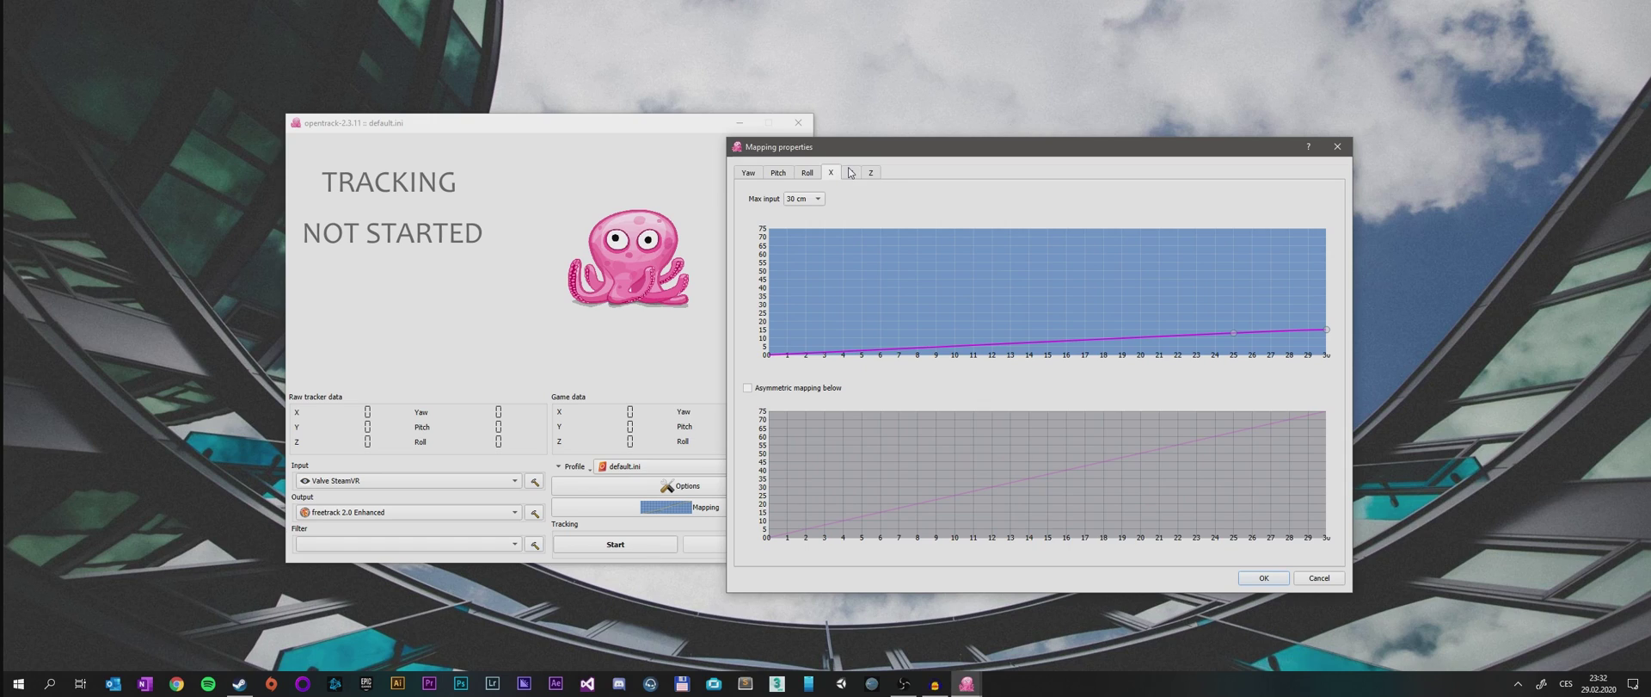
{"action": "left_click", "coordinate": [850, 172]}
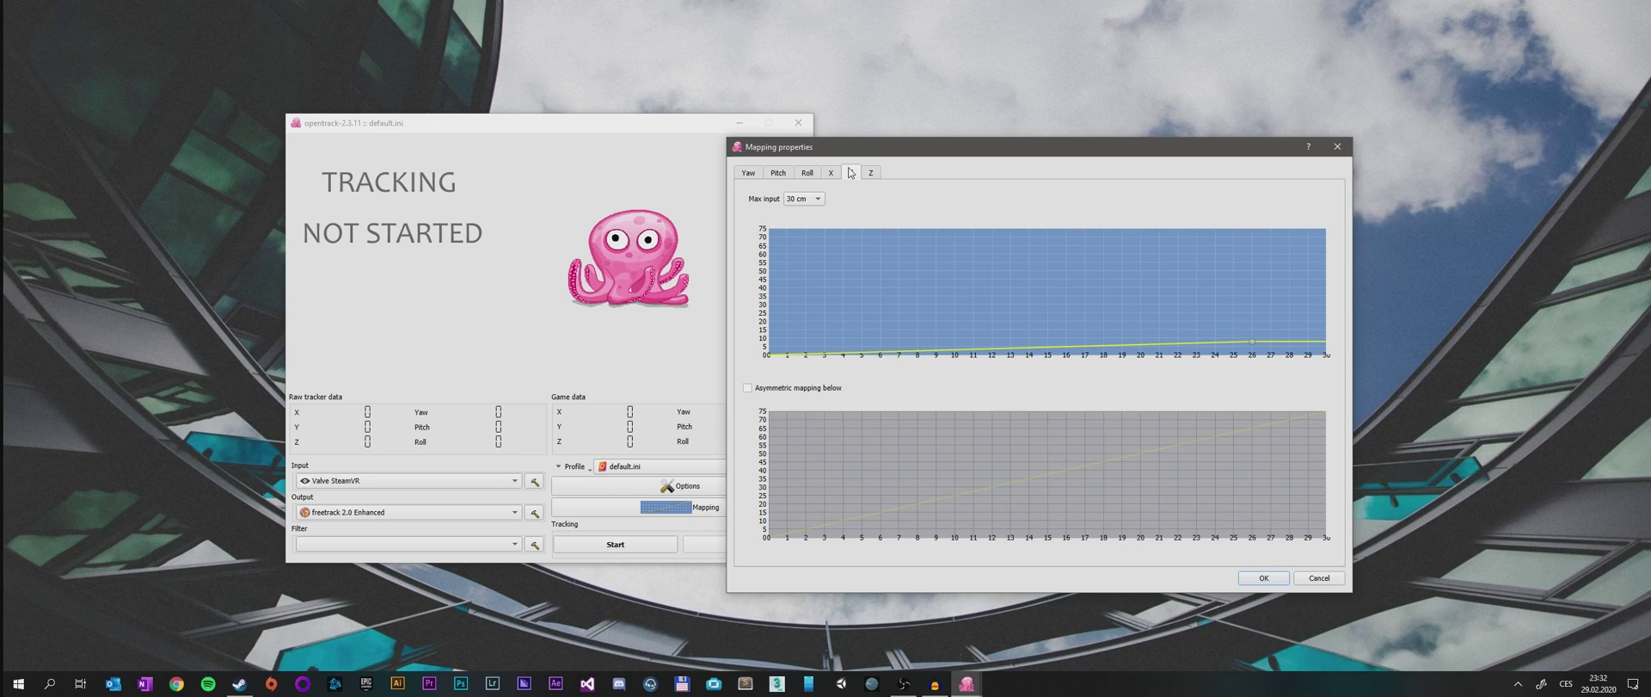
{"action": "left_click", "coordinate": [868, 172]}
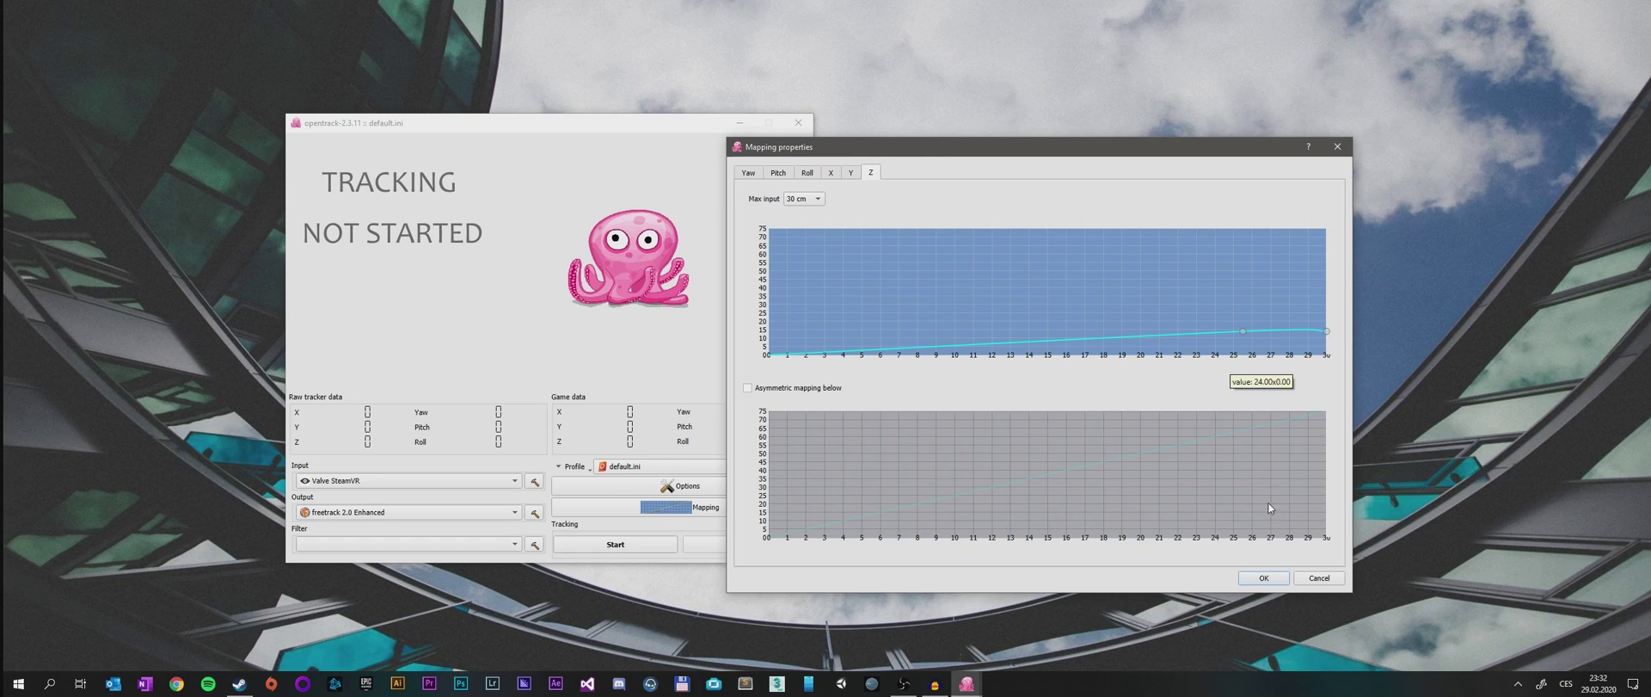
{"action": "left_click", "coordinate": [1259, 578]}
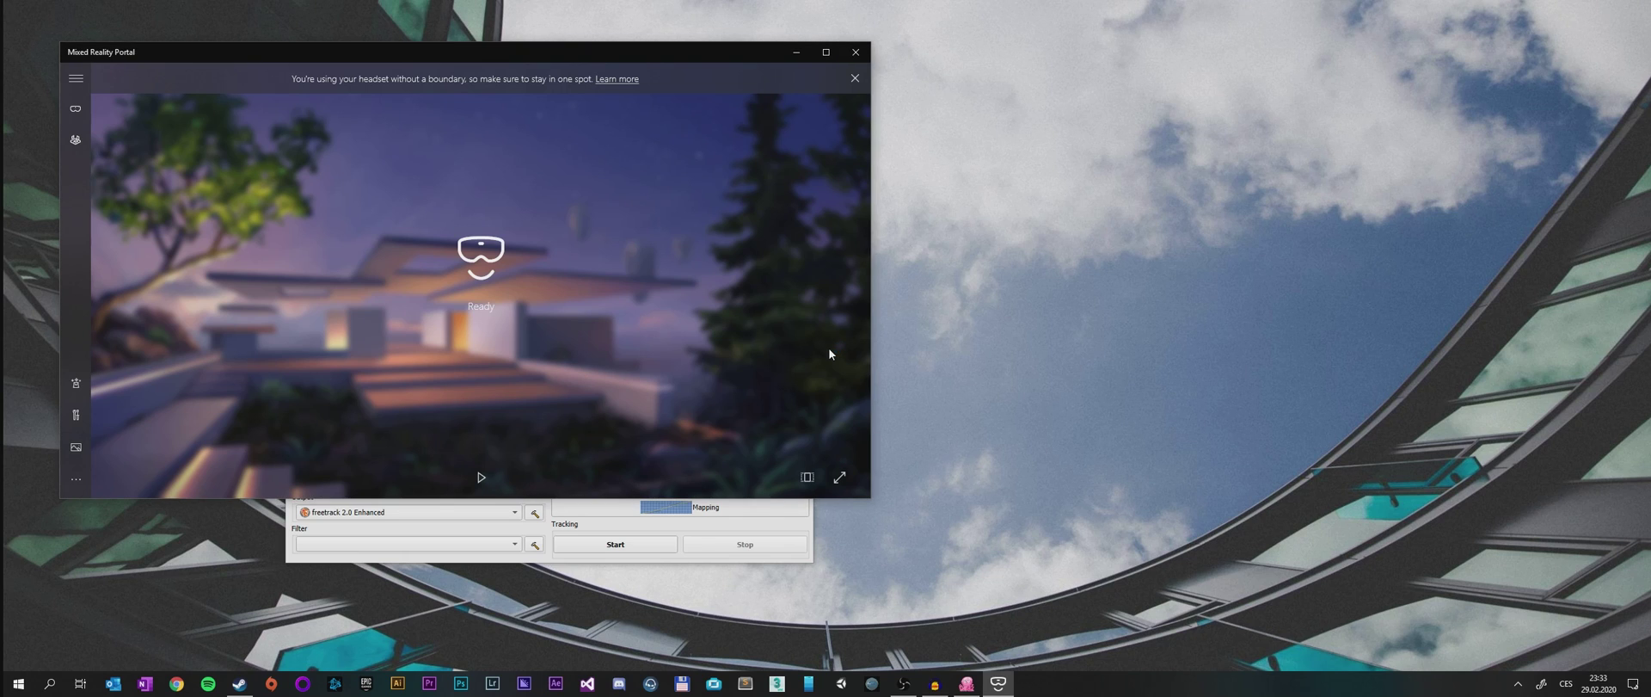
Start the headset preview in Mixed Reality Portal and place the opentrack window beside it.
{"action": "left_click", "coordinate": [483, 473]}
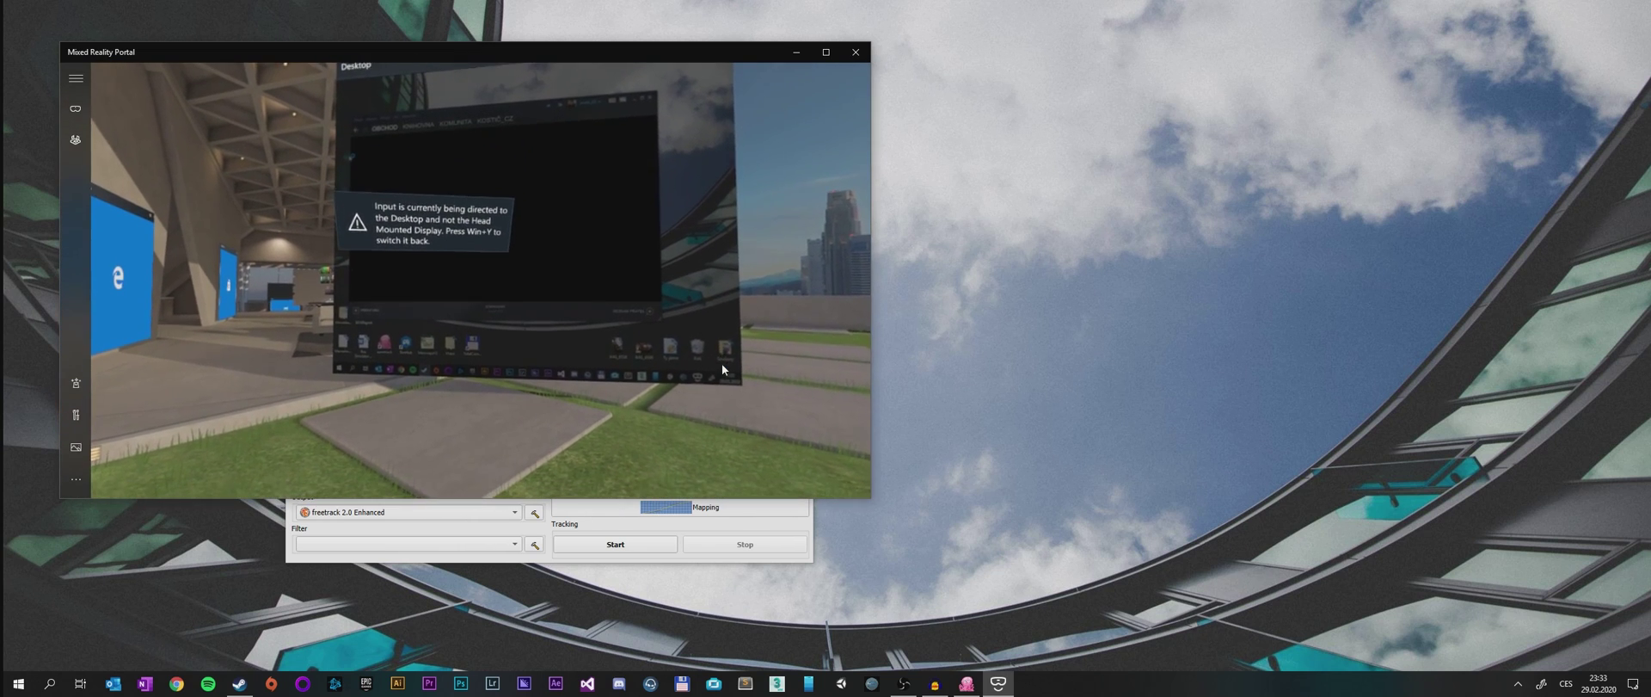
{"action": "key", "text": "alt+Tab"}
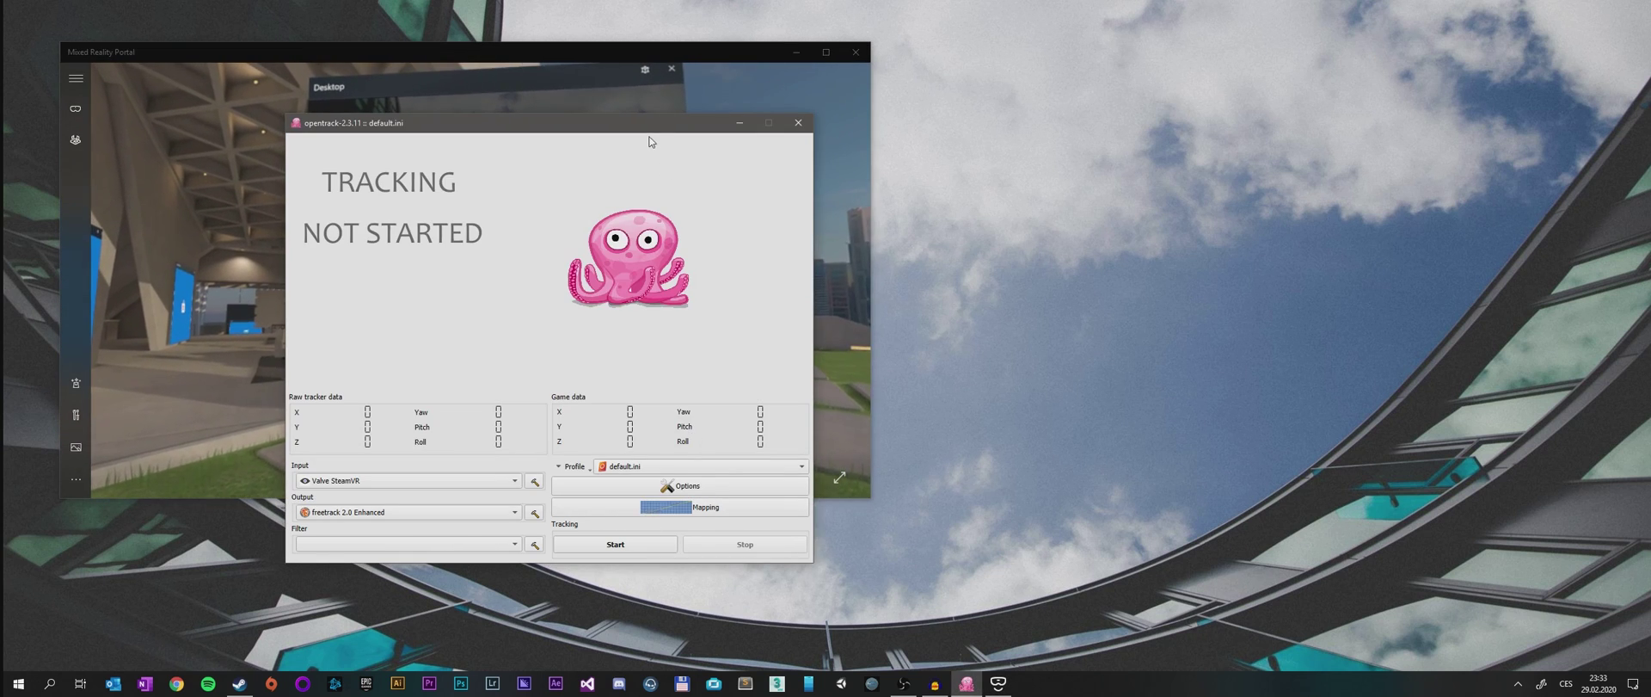
{"action": "left_click_drag", "start_coordinate": [633, 124], "coordinate": [1297, 110]}
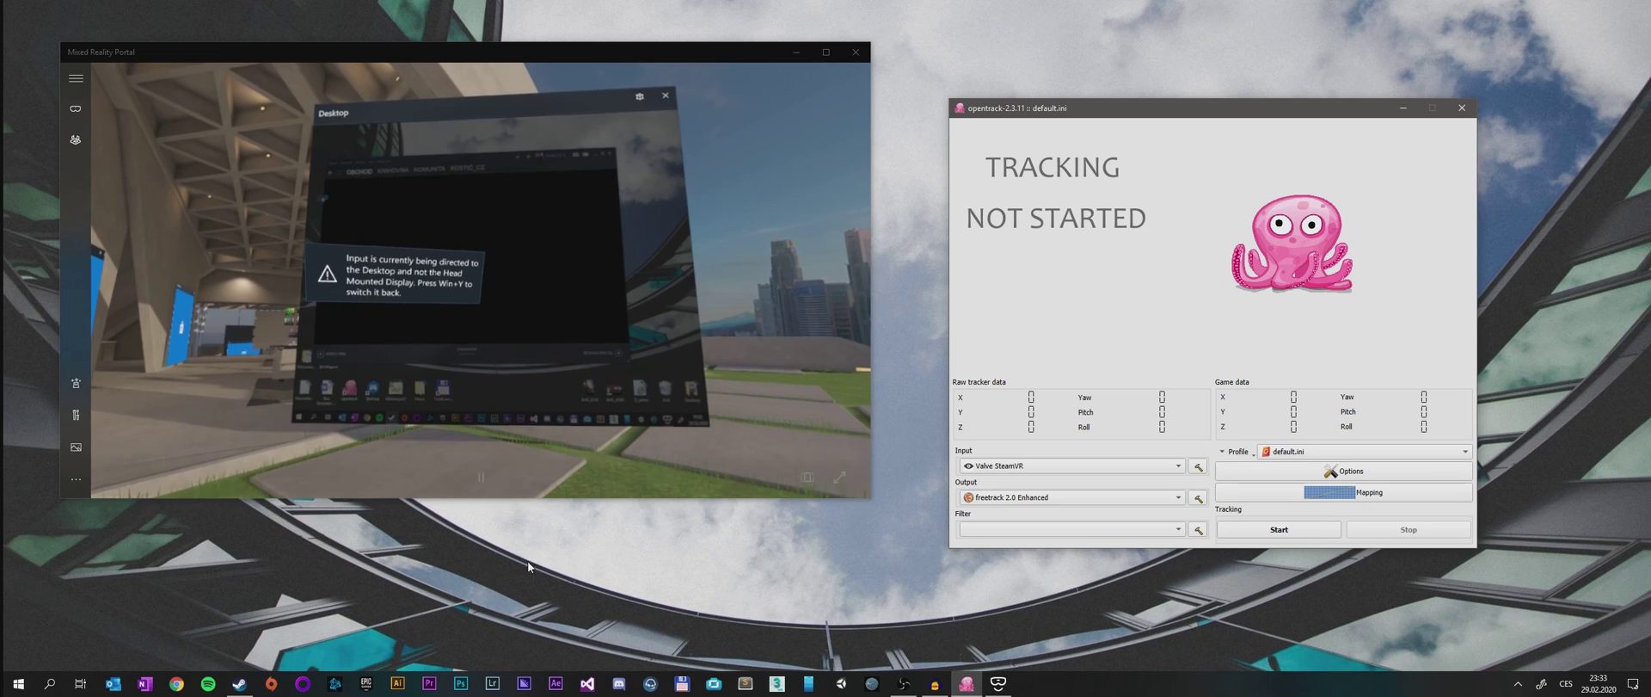
Switch to Steam, start SteamVR, and move the Steam window clear of the headset preview.
{"action": "left_click", "coordinate": [239, 682]}
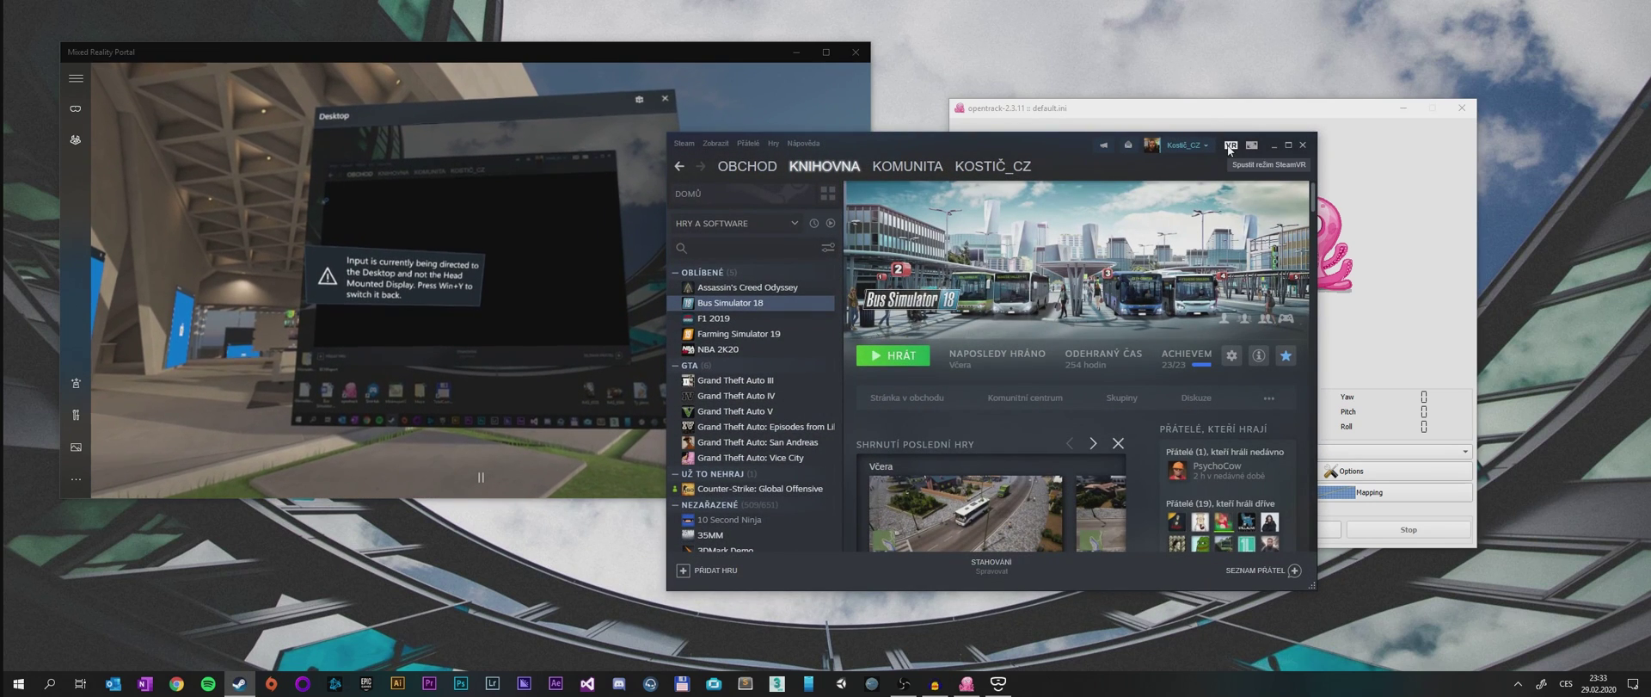
{"action": "left_click", "coordinate": [1230, 144]}
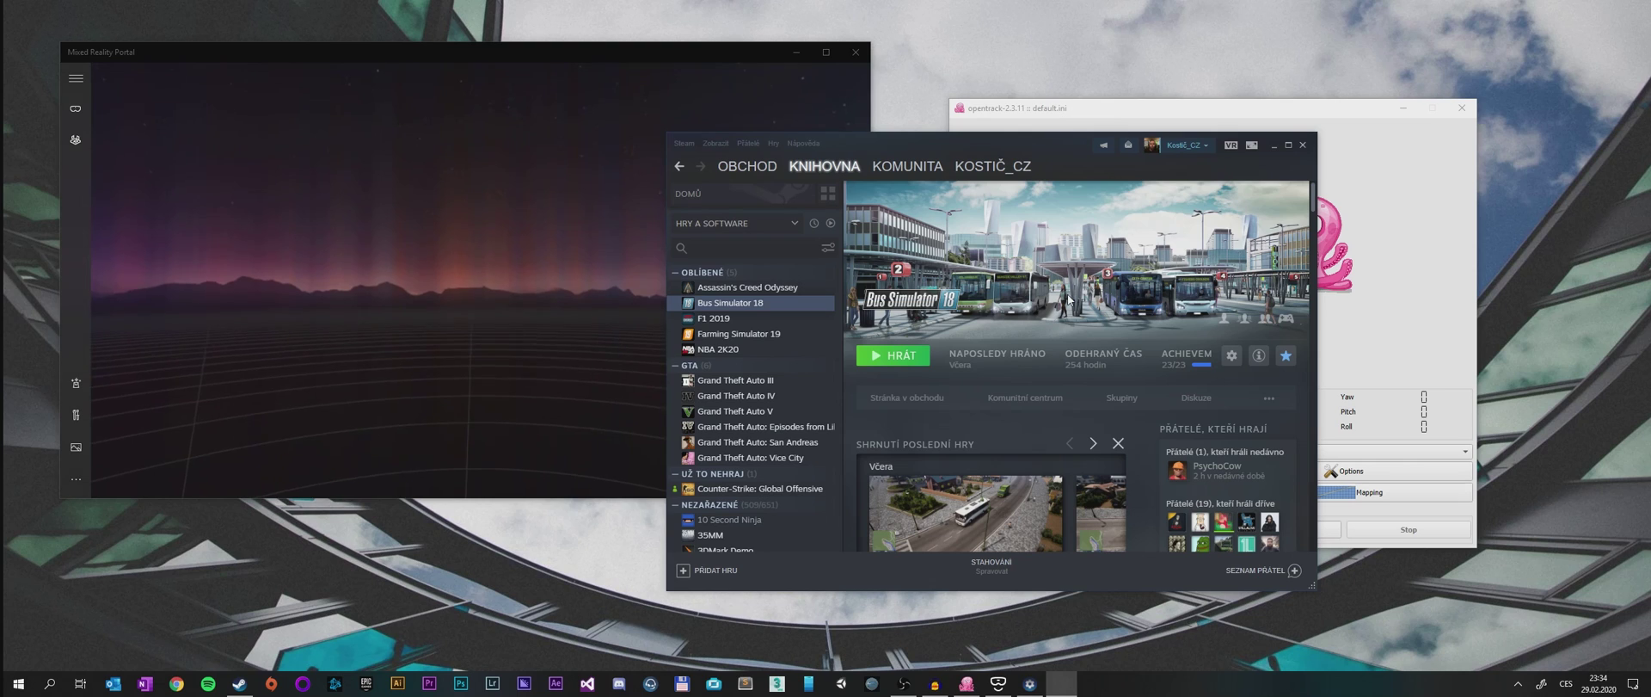
{"action": "left_click_drag", "start_coordinate": [1146, 151], "coordinate": [1257, 150]}
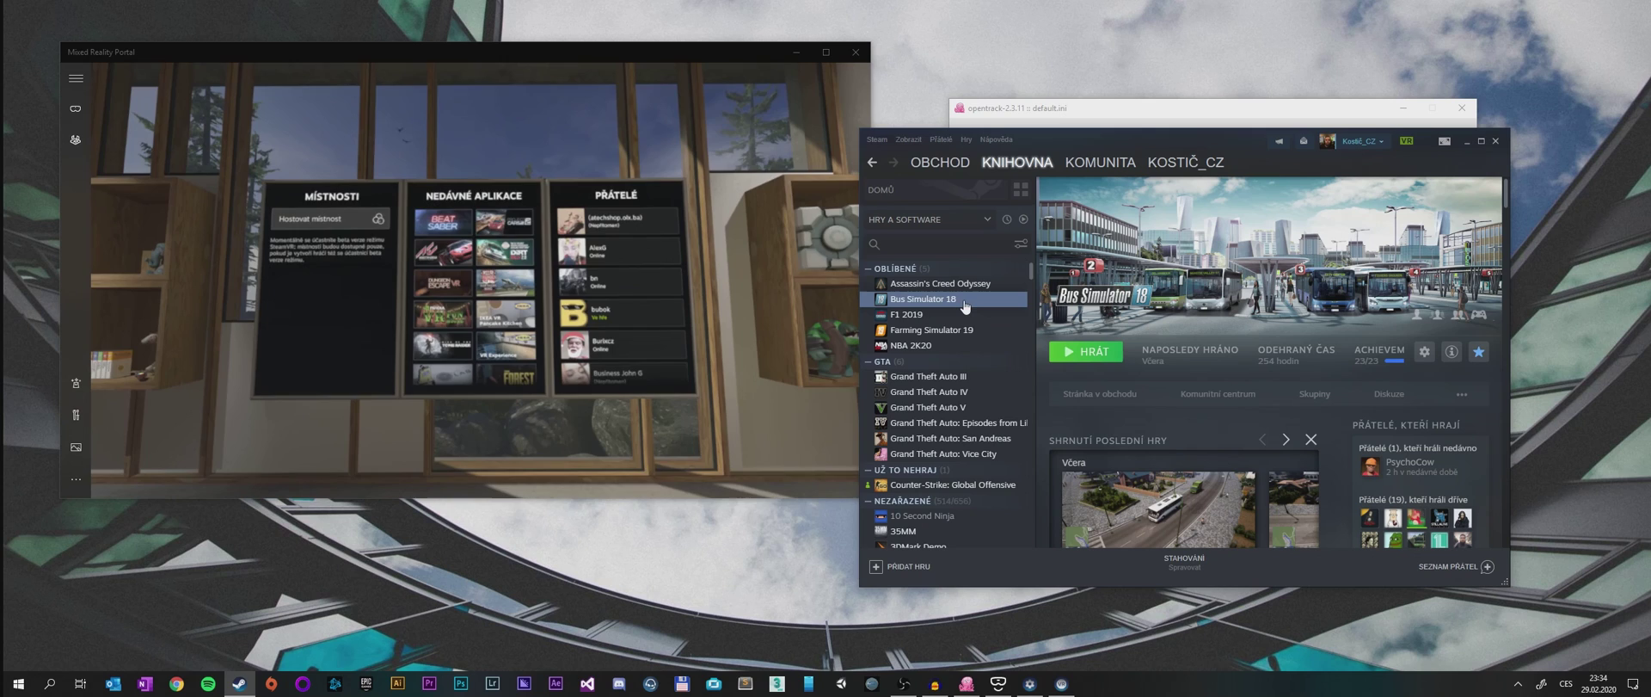
Check the general properties of Bus Simulator 18, including its SteamVR virtual theater option, and close them.
{"action": "right_click", "coordinate": [965, 303]}
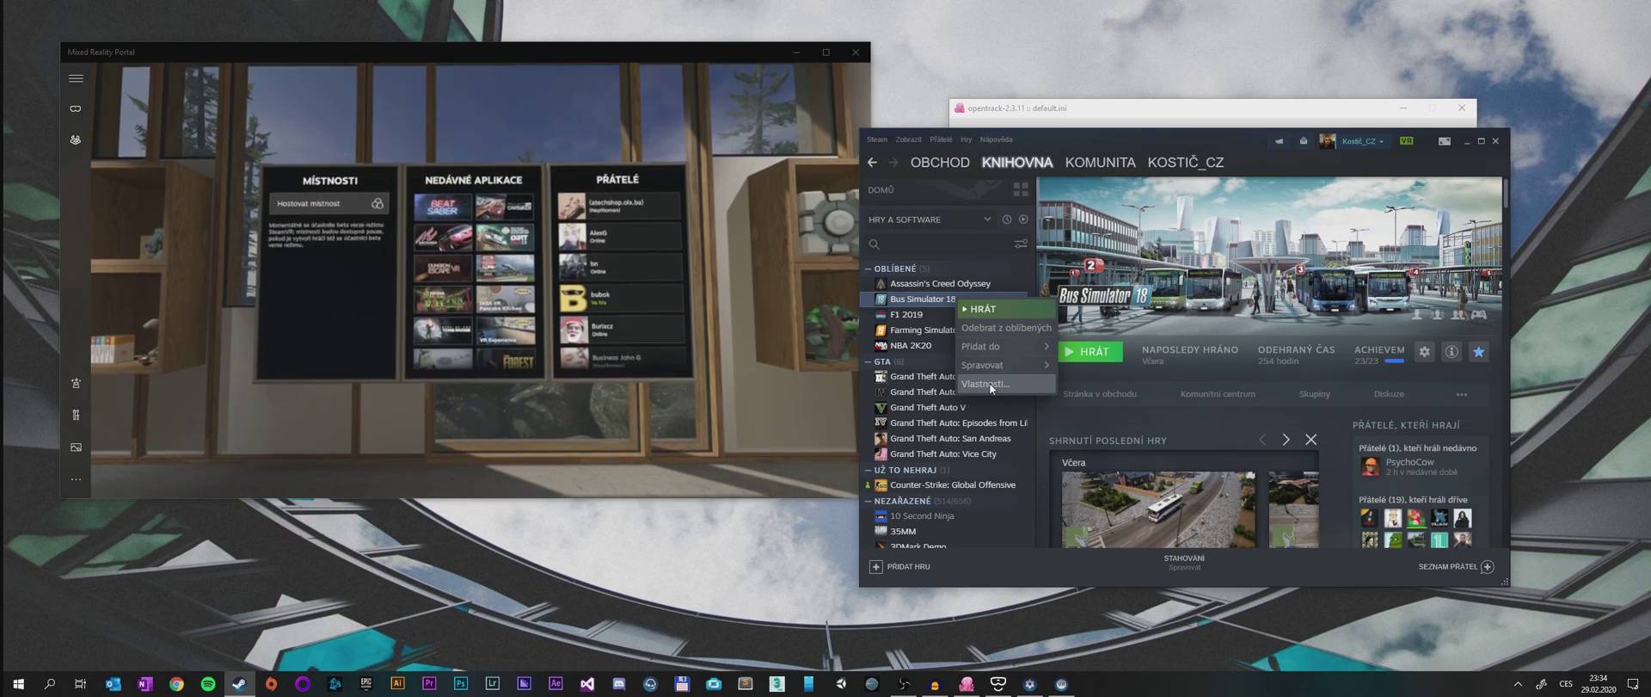
{"action": "left_click", "coordinate": [989, 385]}
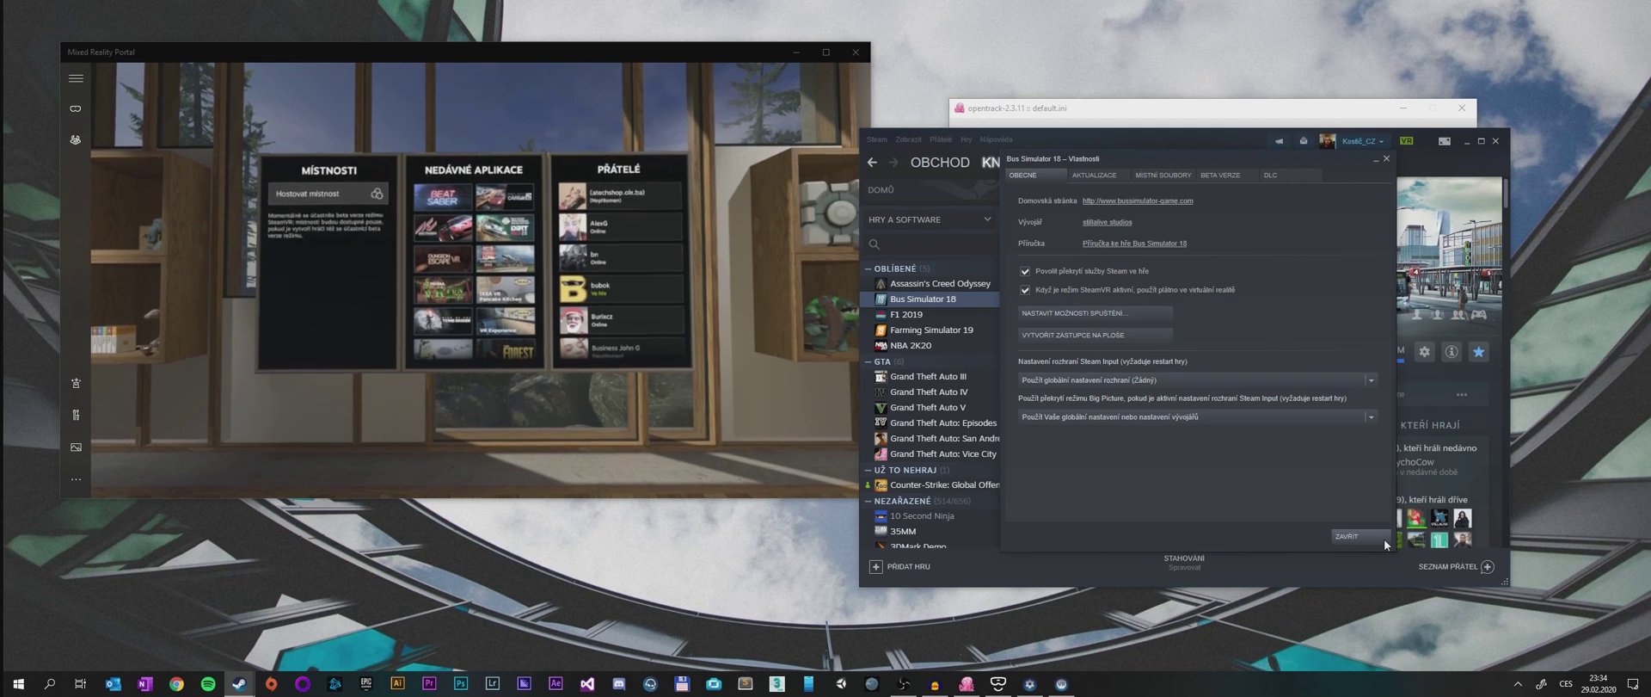
{"action": "left_click", "coordinate": [1360, 536]}
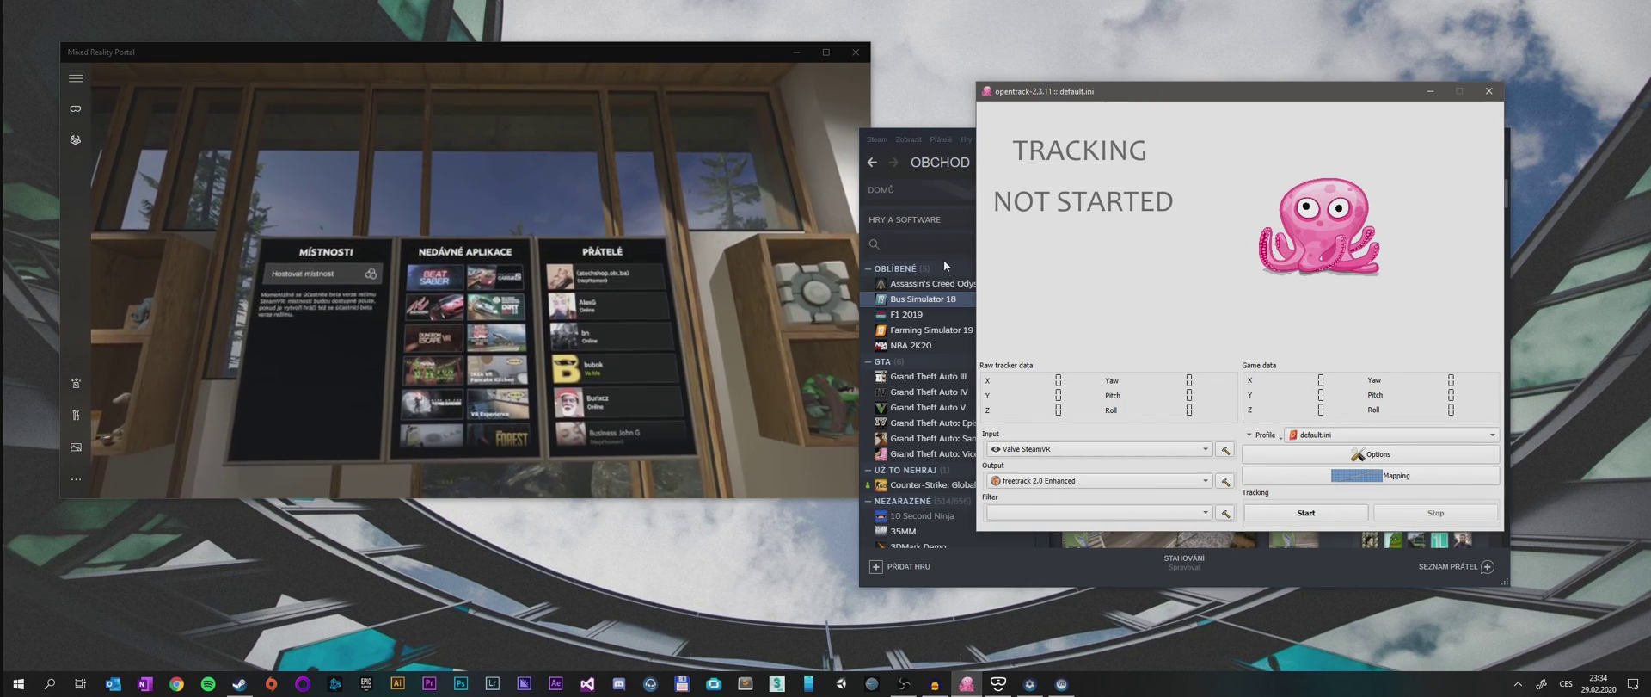
Launch Bus Simulator 18 from the Steam library, accepting that it runs on both headset and monitor, and maximize the headset preview.
{"action": "left_click_drag", "start_coordinate": [1118, 84], "coordinate": [1154, 65]}
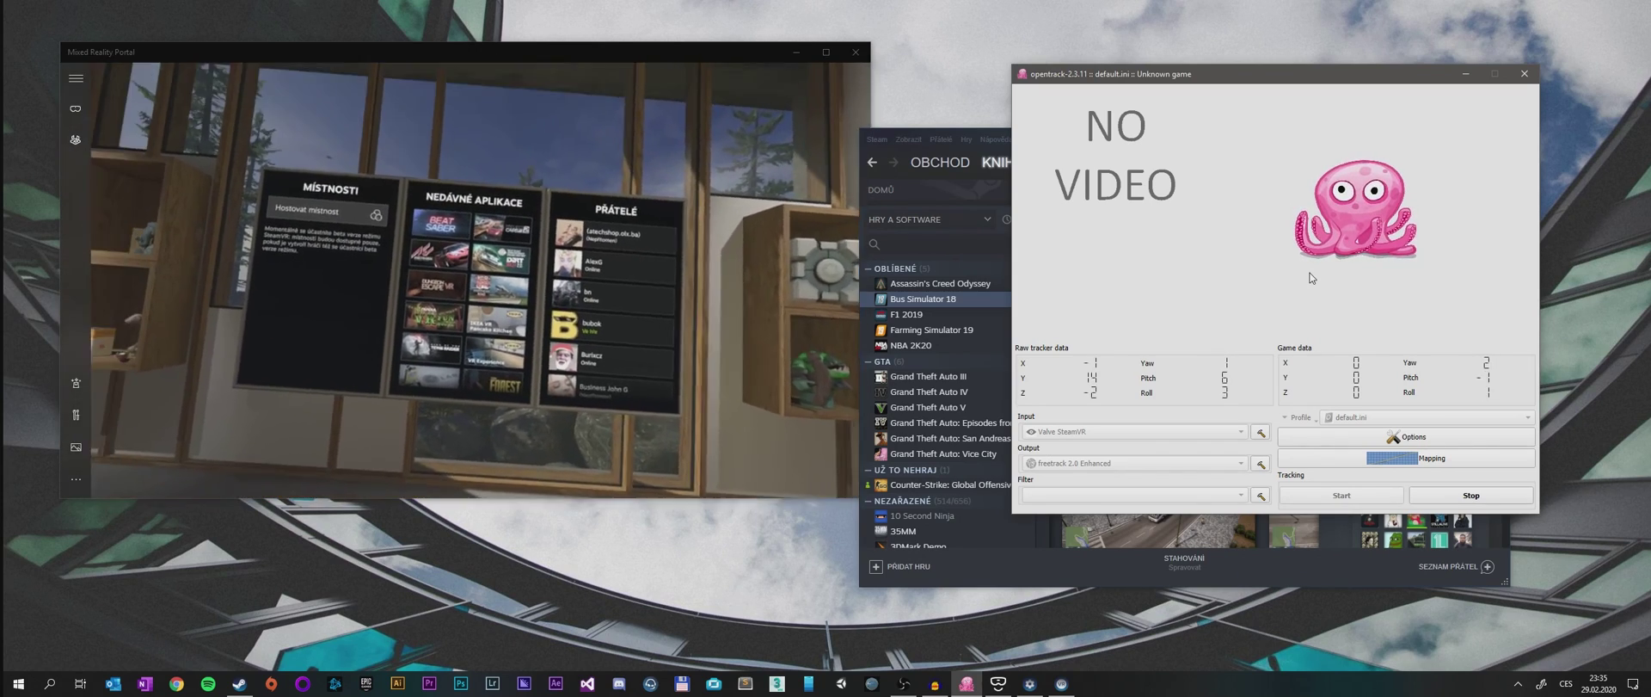
{"action": "left_click", "coordinate": [988, 157]}
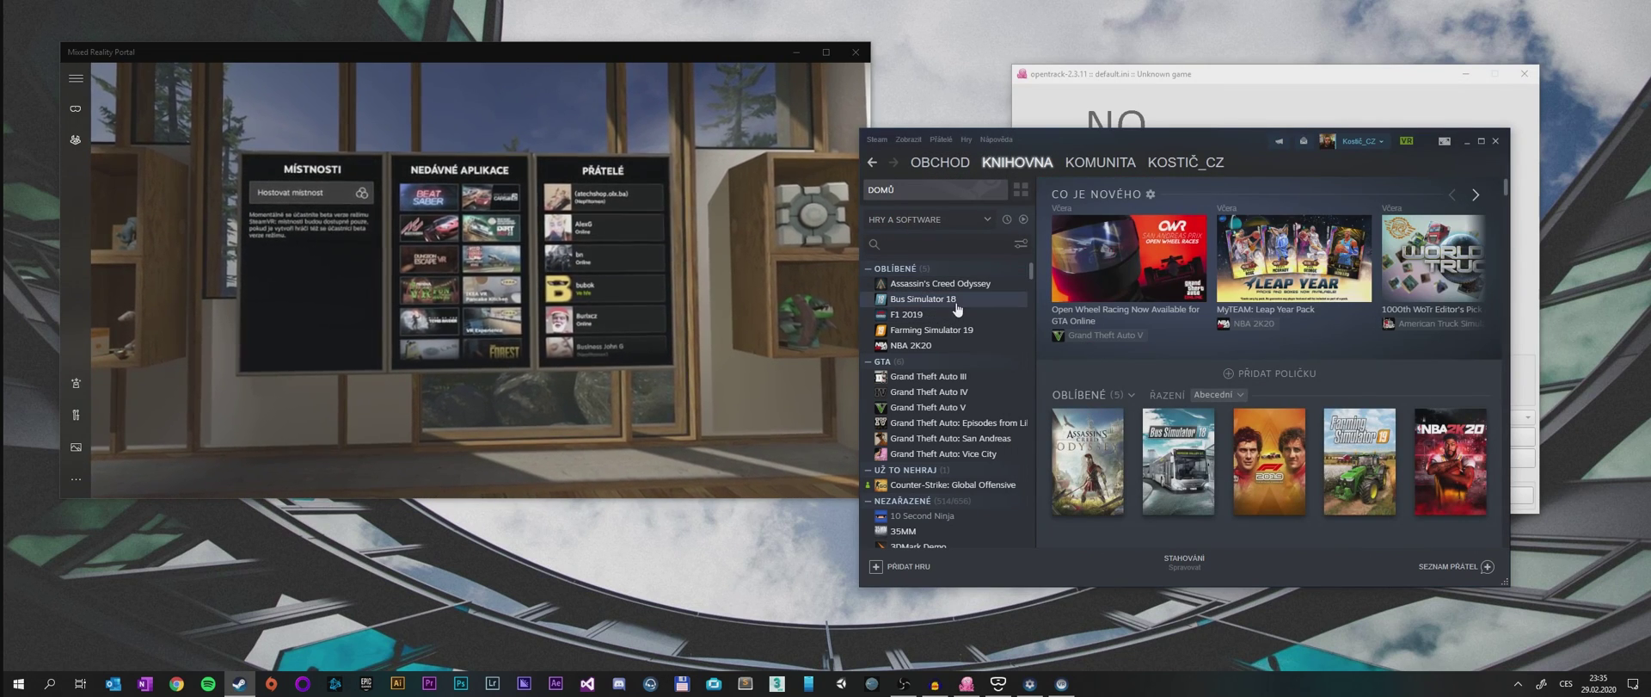
{"action": "left_click", "coordinate": [1110, 351]}
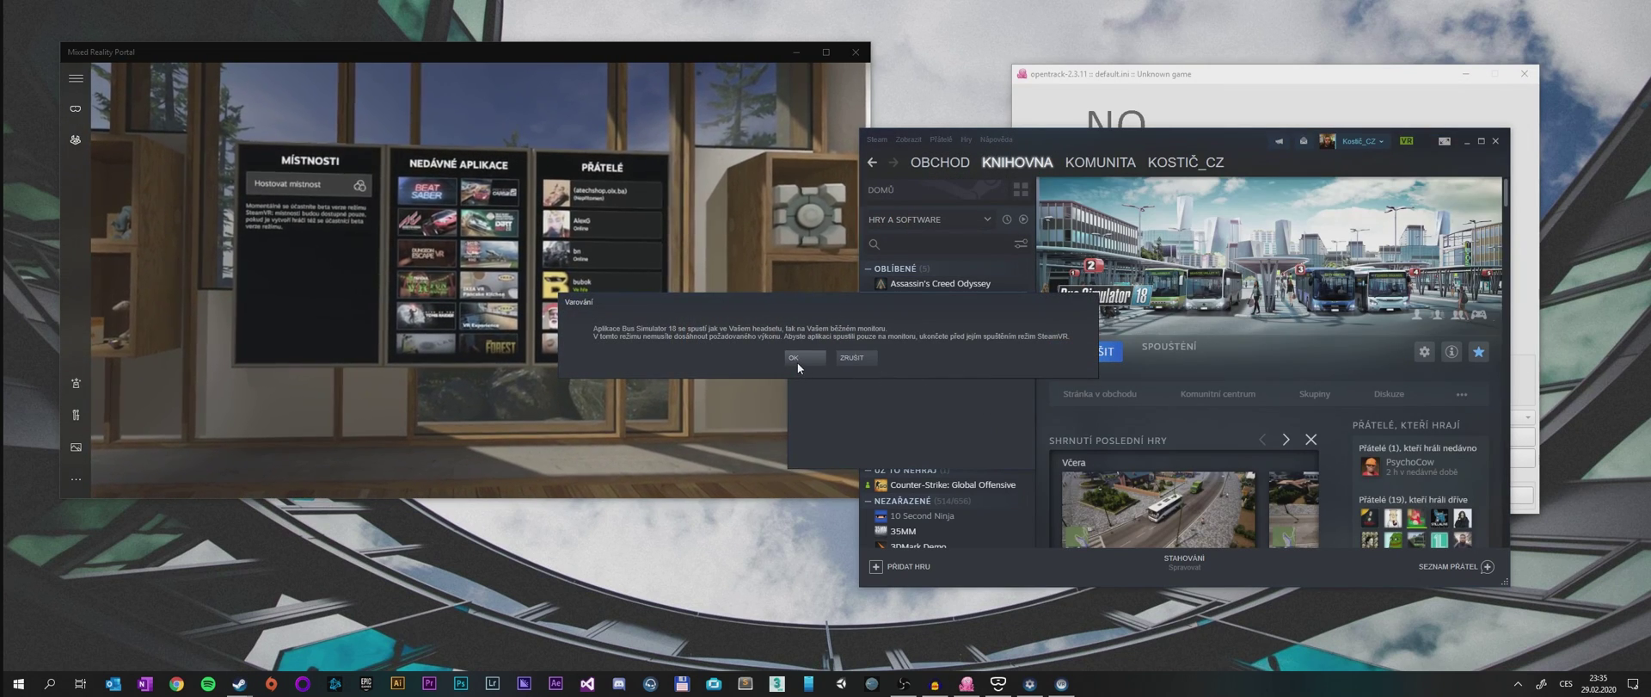
{"action": "left_click", "coordinate": [798, 357]}
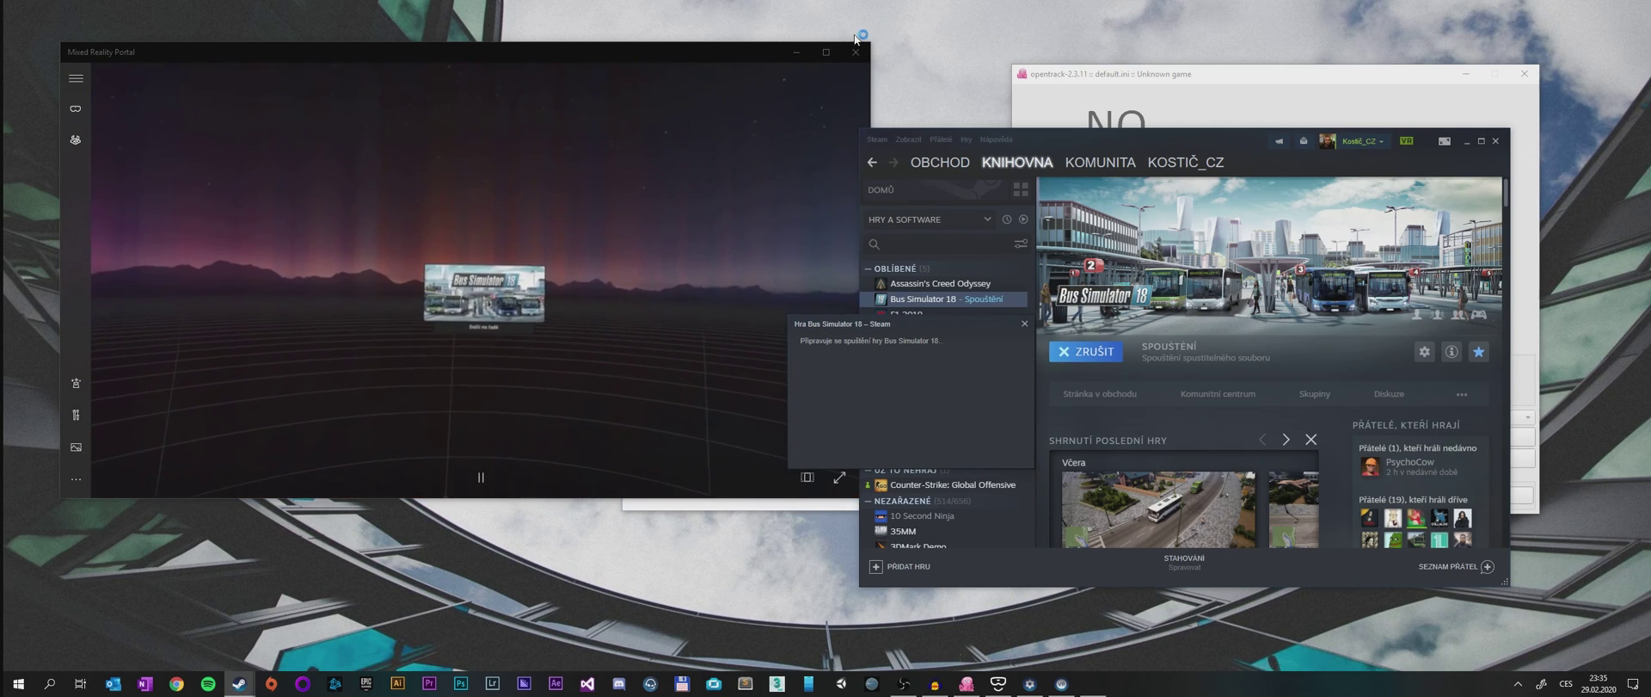
{"action": "left_click", "coordinate": [825, 52]}
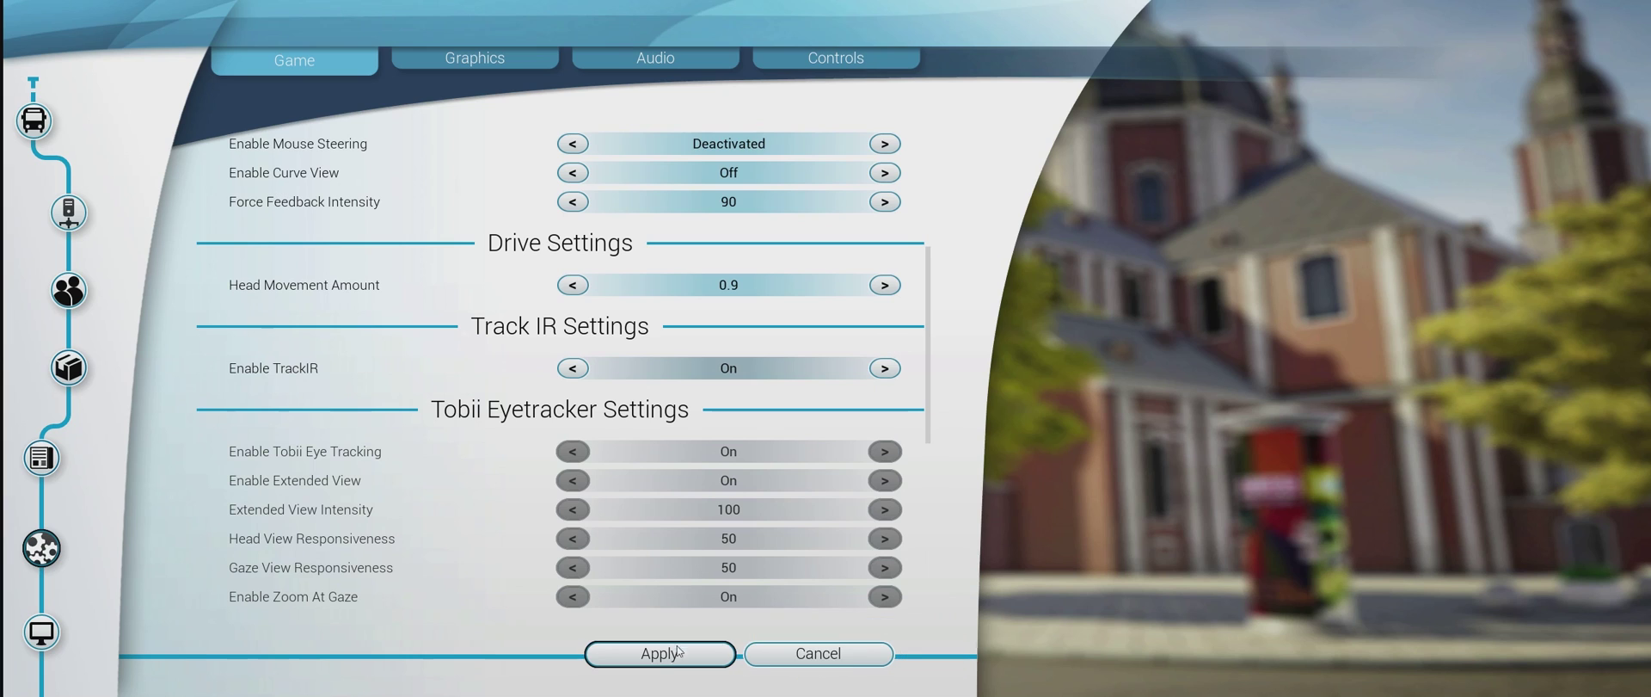
Apply the game settings with TrackIR enabled, and start a trip on Route 112 with the Mercedes Citaro K.
{"action": "left_click", "coordinate": [671, 655]}
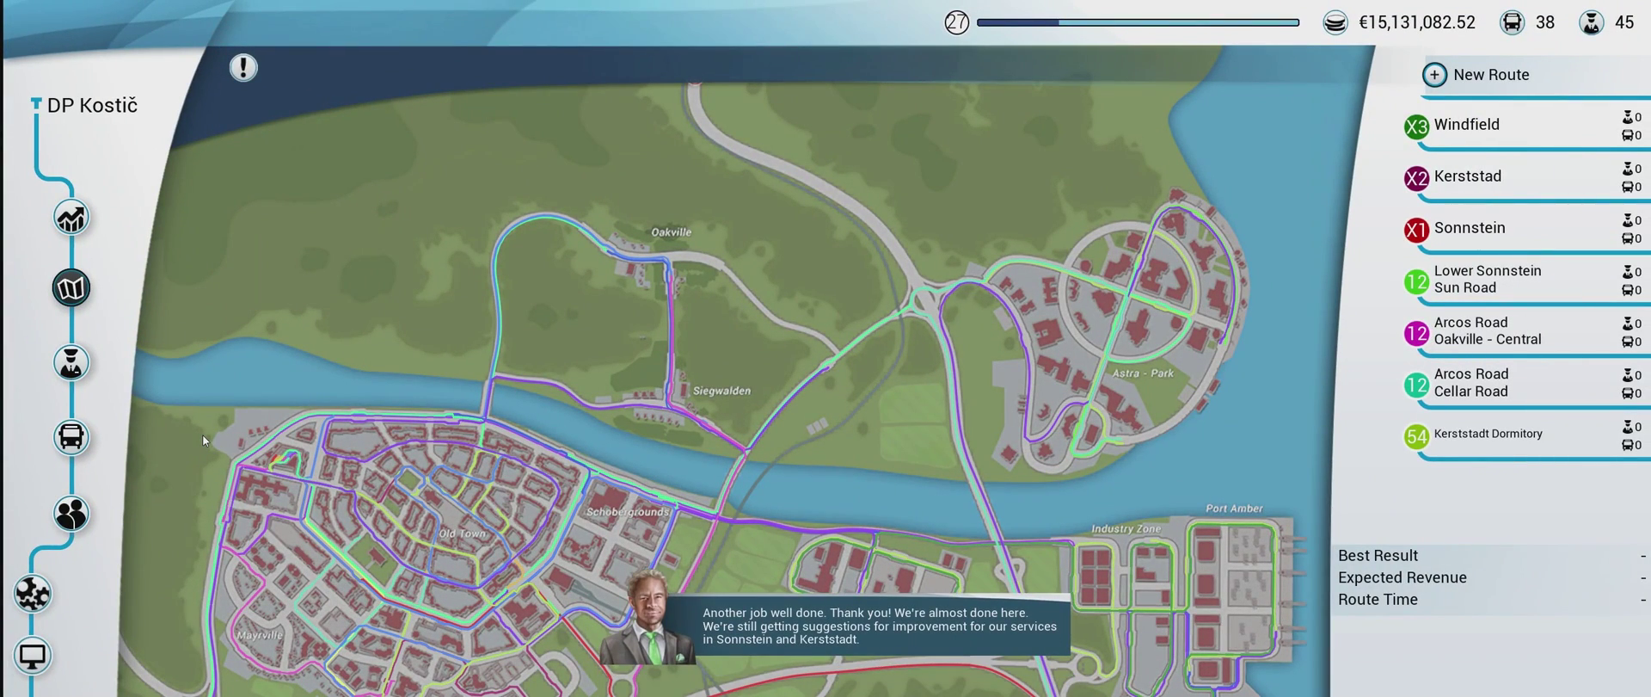
{"action": "mouse_move", "coordinate": [1481, 172]}
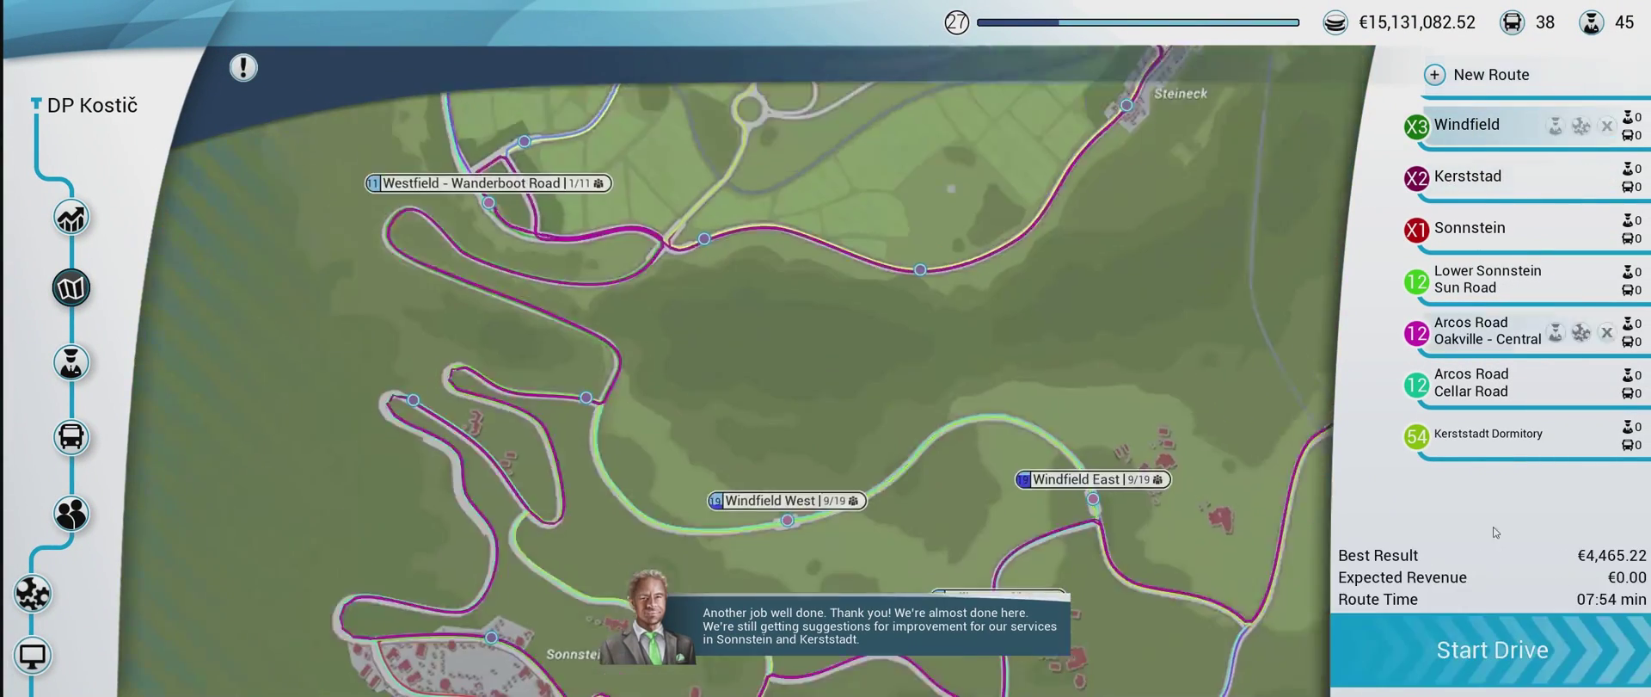
{"action": "left_click", "coordinate": [1487, 627]}
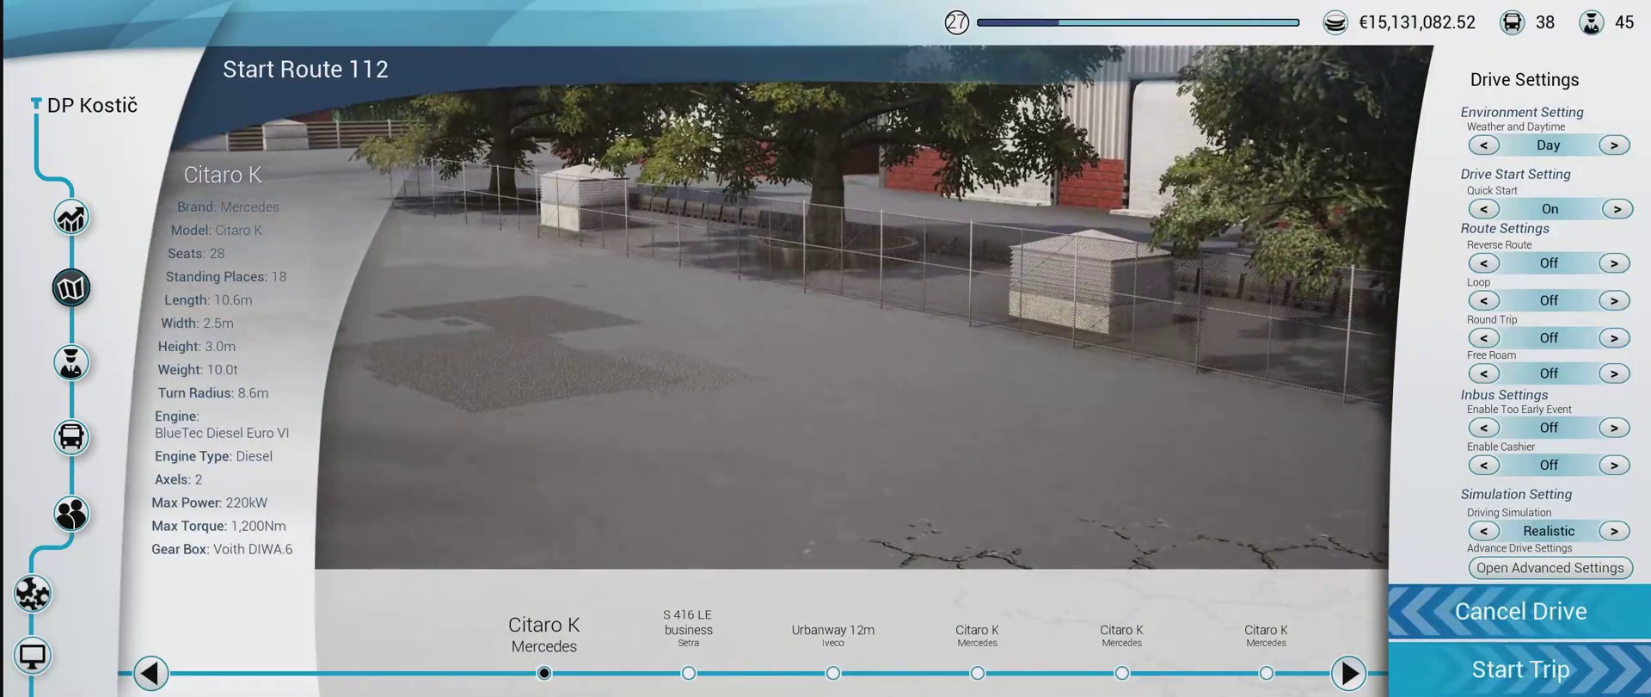
{"action": "left_click", "coordinate": [1466, 650]}
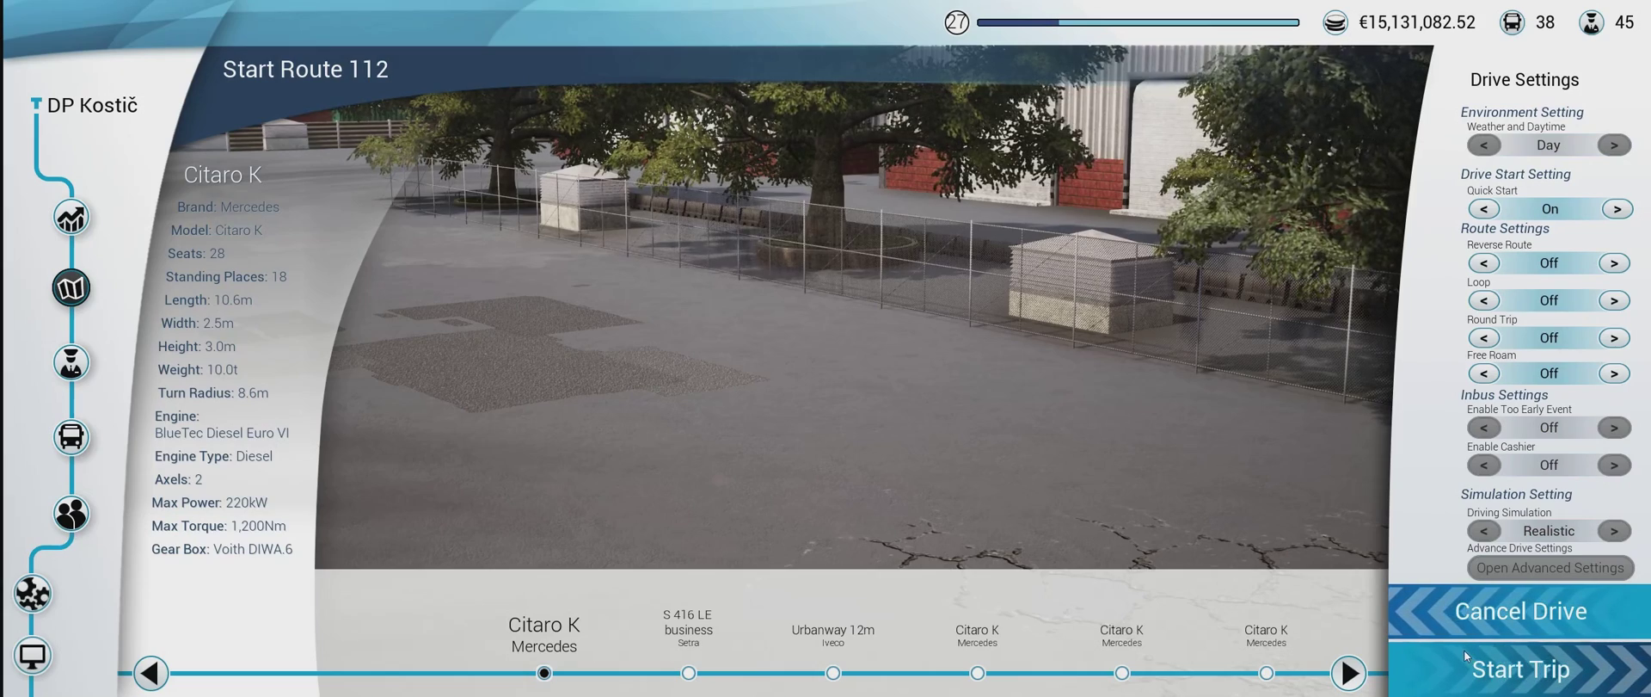